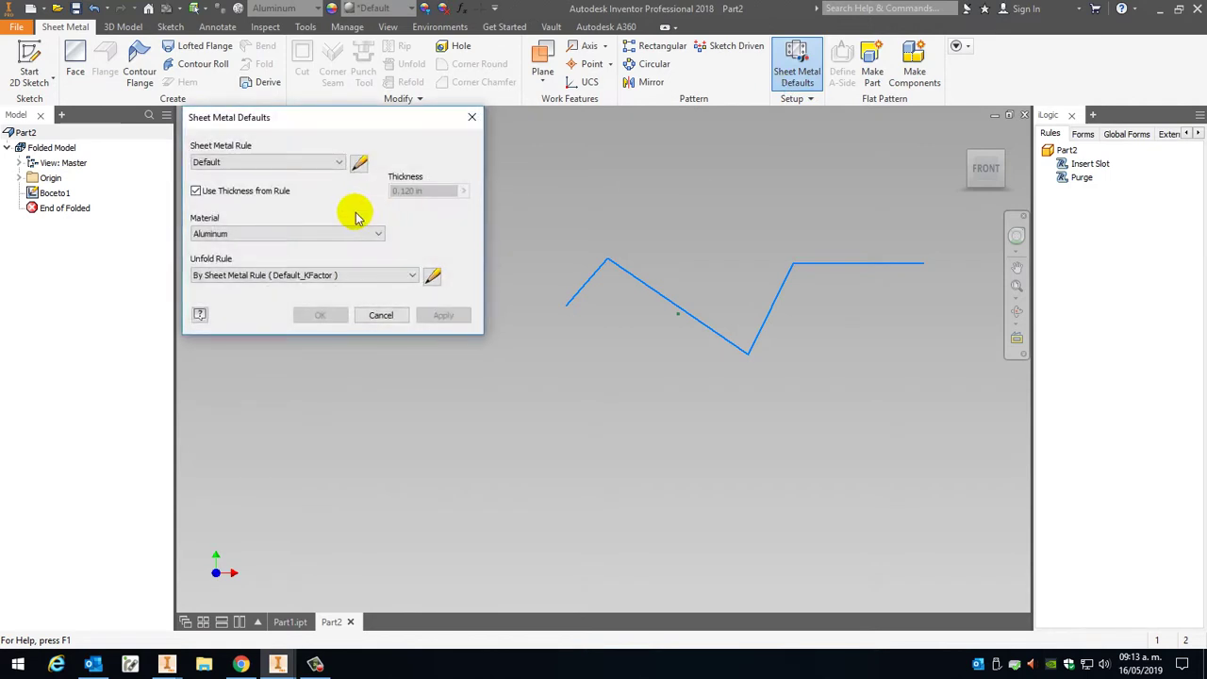
Step: Stop using the rule's thickness in the sheet metal defaults and set the thickness to 2 mm
click(196, 191)
click(444, 189)
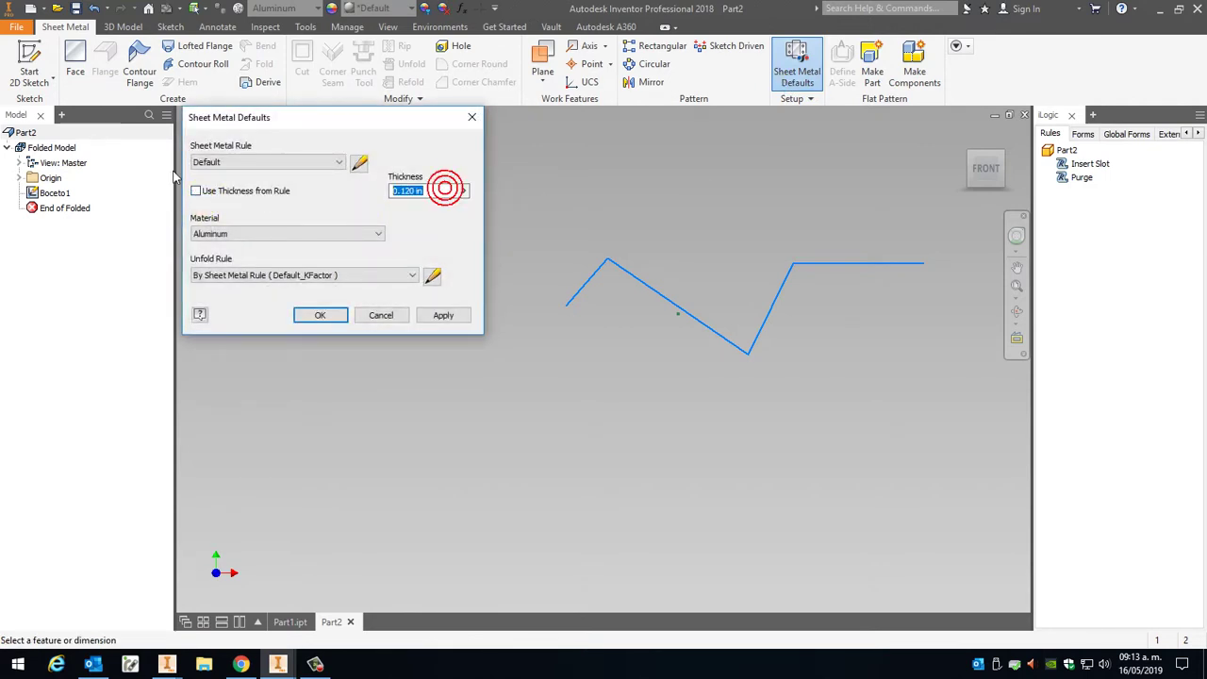
text(2 mm)
key(Return)
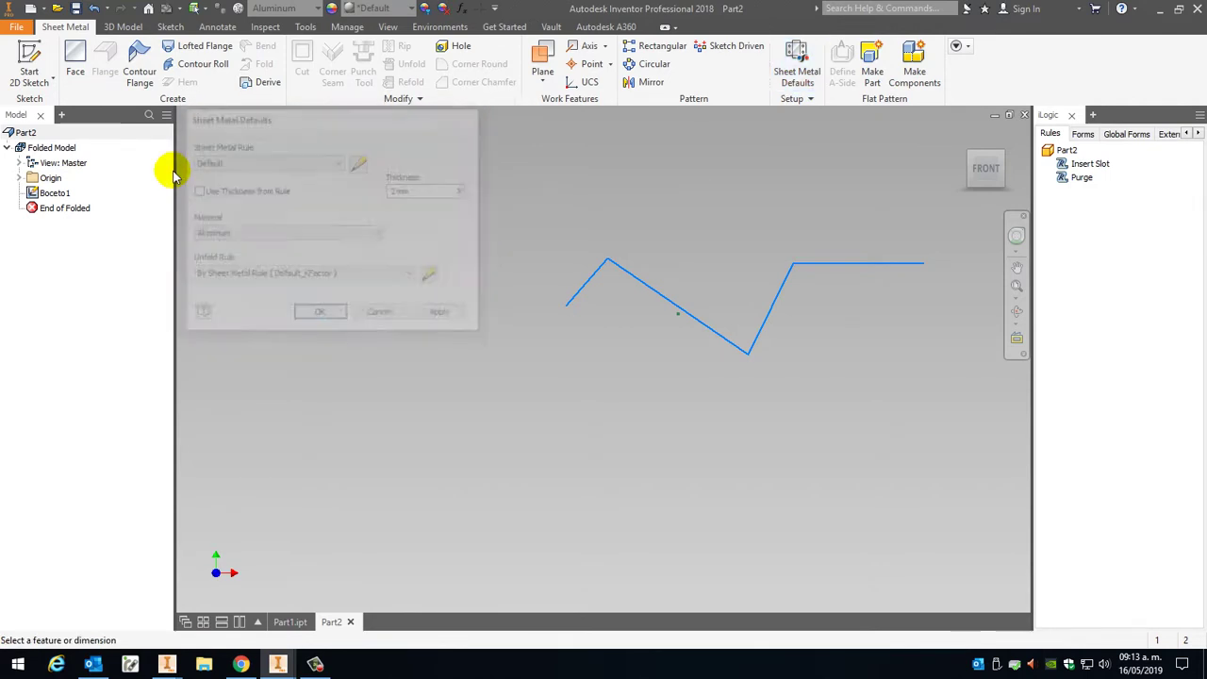
Step: Create a contour flange from the open zigzag profile with a width distance of 300 mm
click(139, 71)
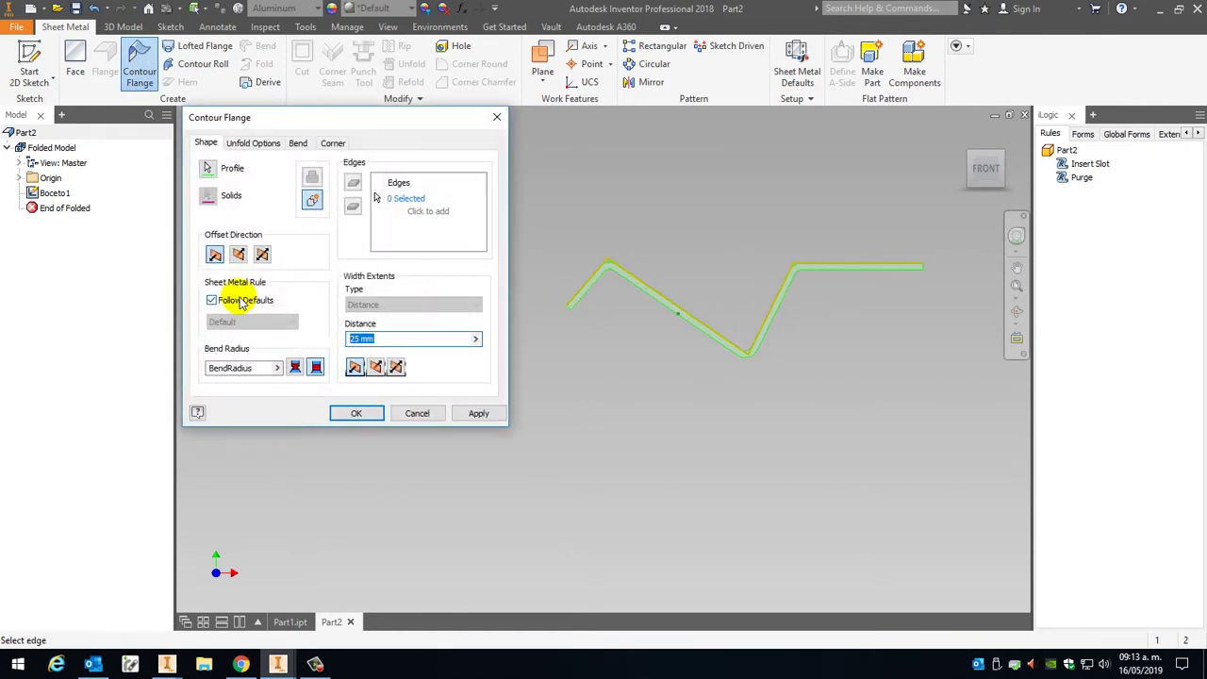
text(300)
key(Return)
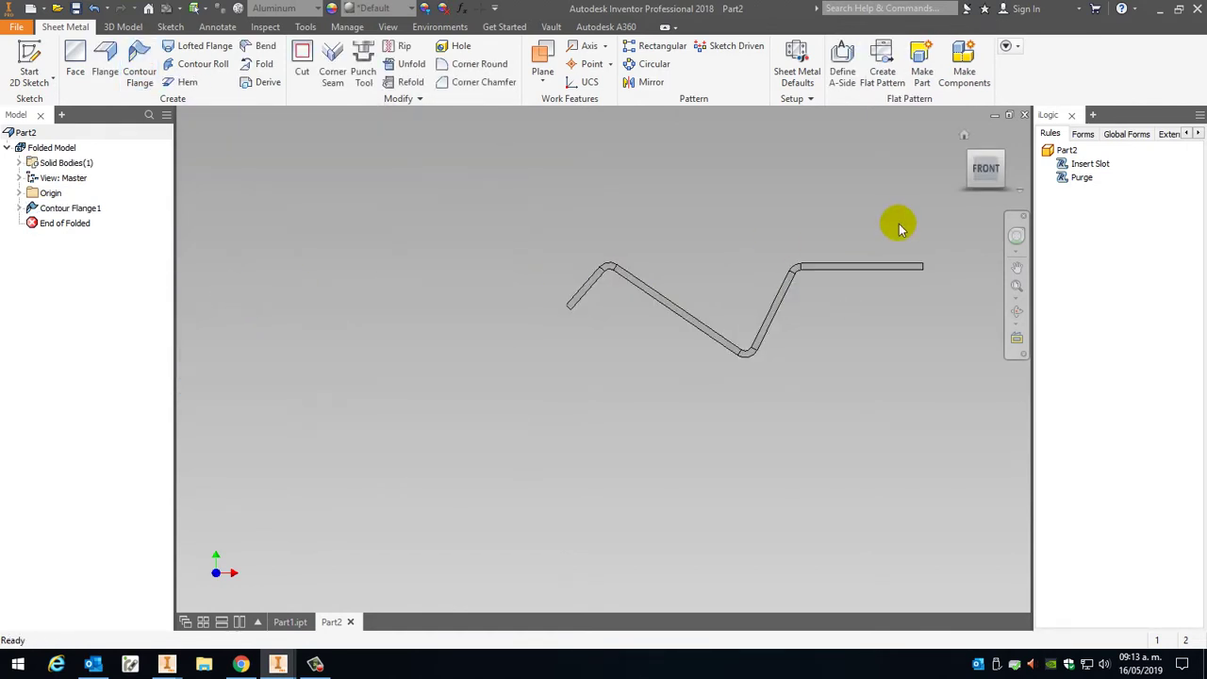
click(996, 208)
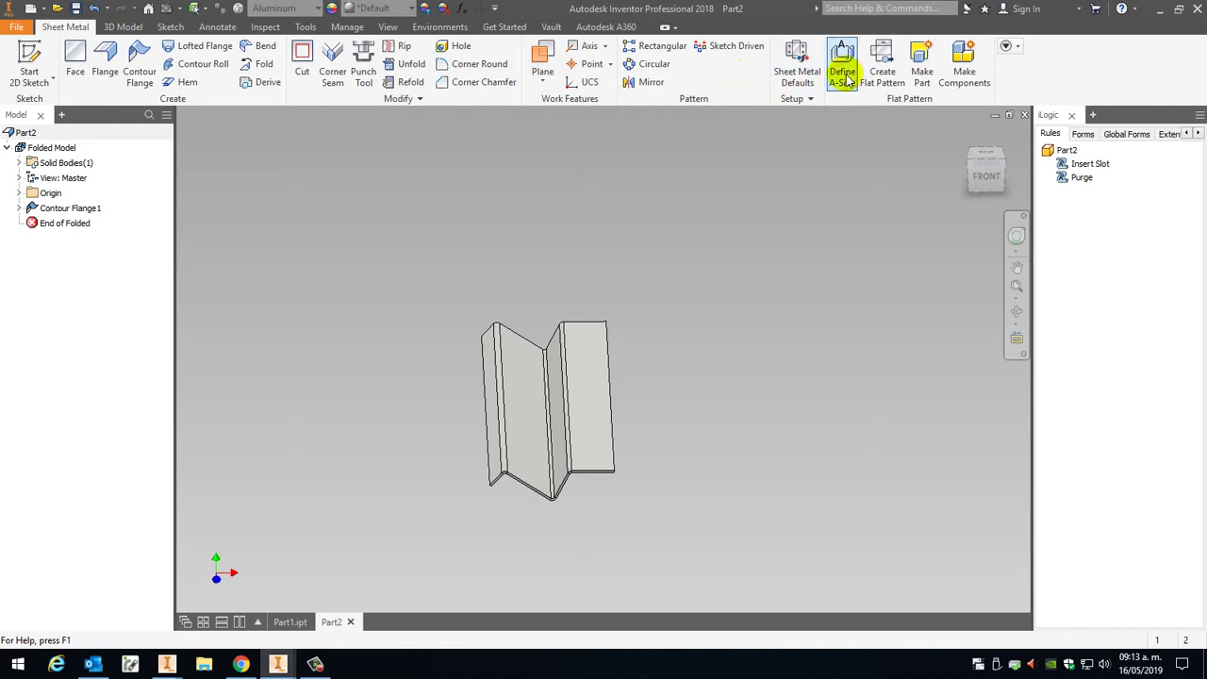
Step: Review the sheet metal defaults and the features nested under the contour flange
click(795, 75)
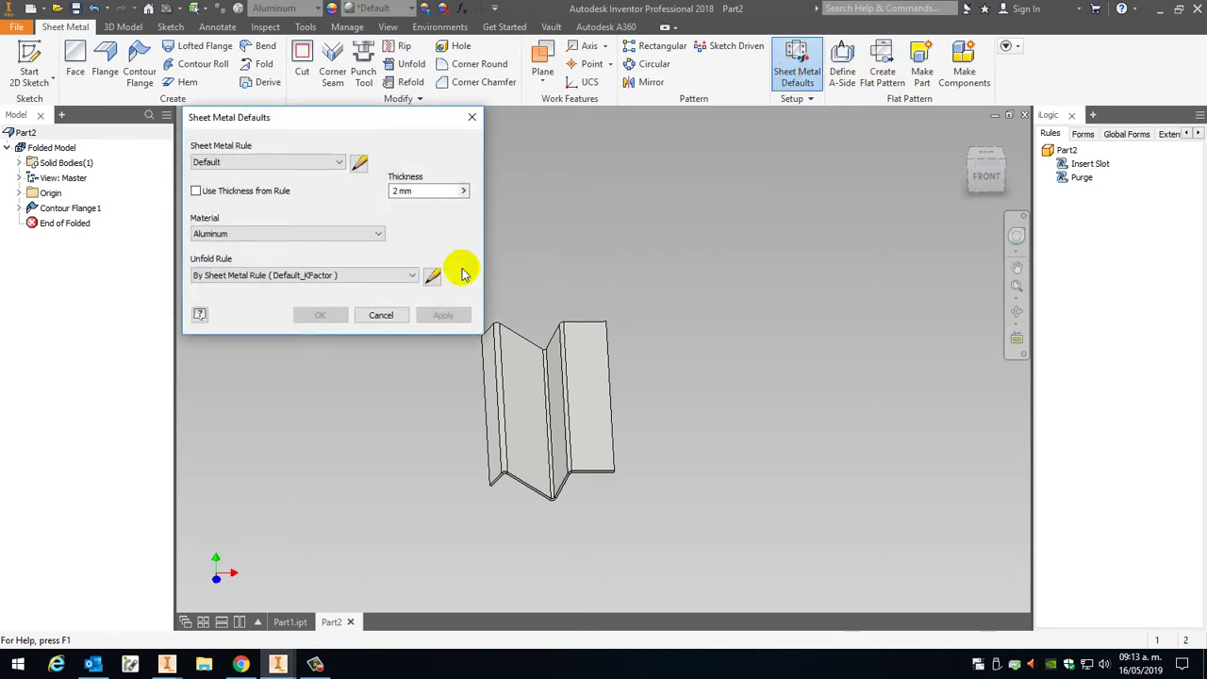
click(483, 108)
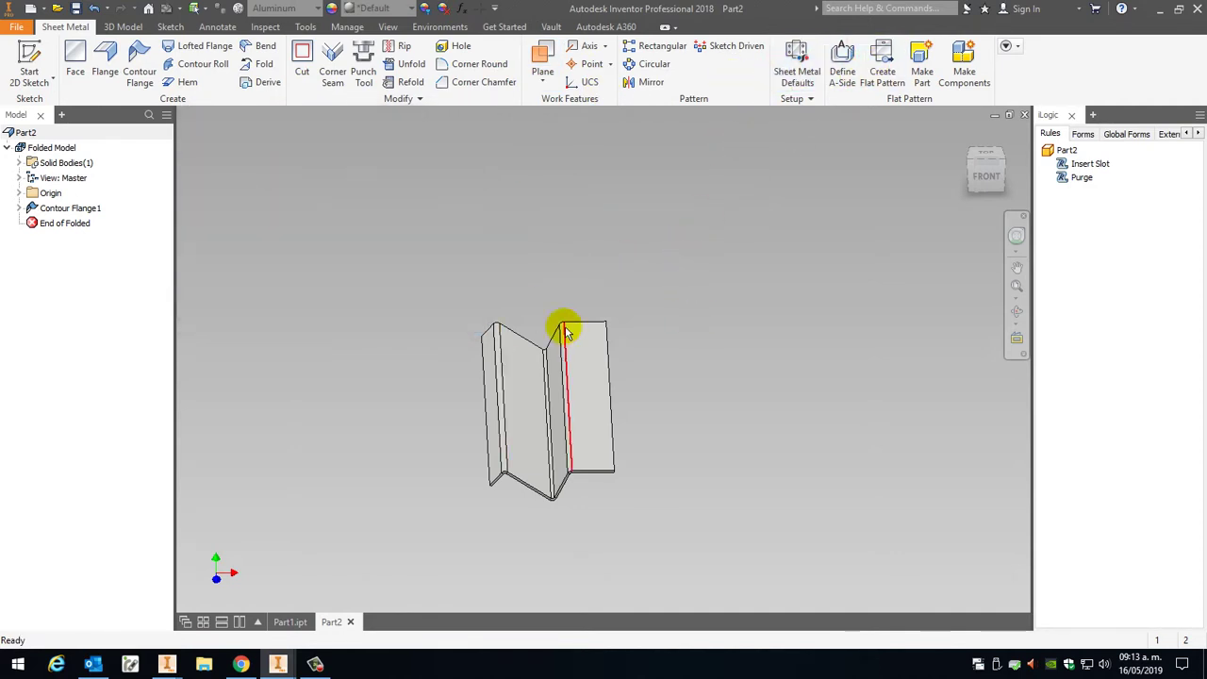
click(18, 207)
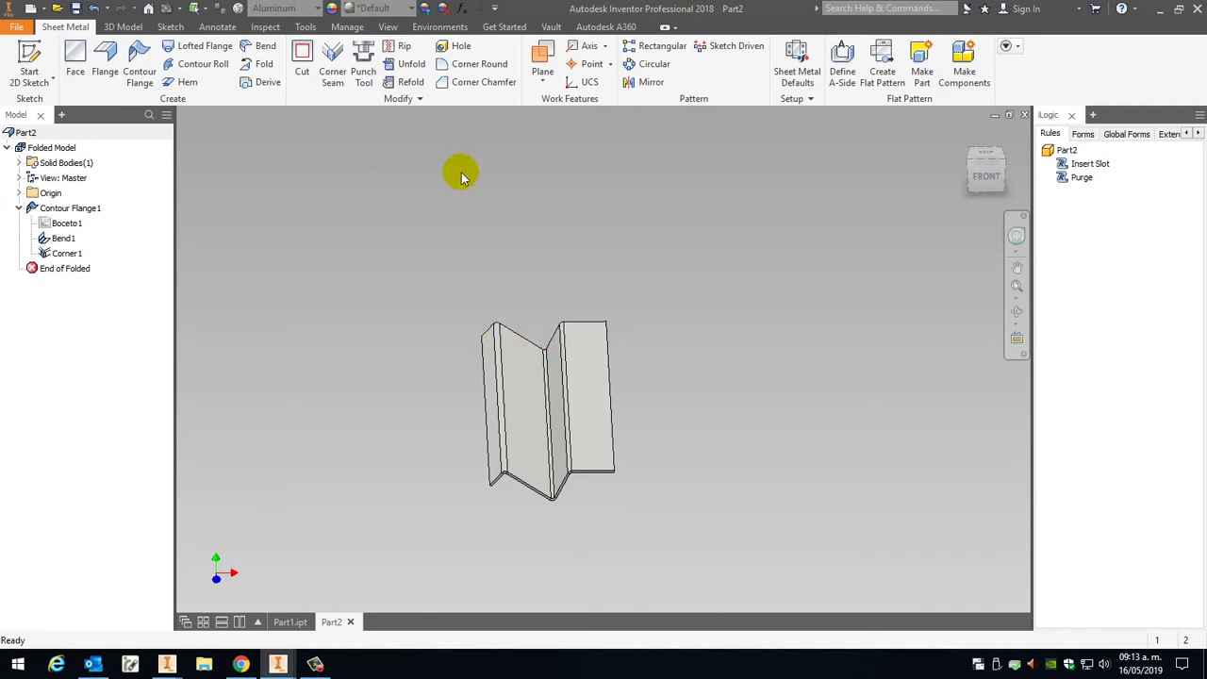
Step: Run the Insert Slot rule with a gap of 1 cm, a slot length of 2.5 cm and a slot width of 0.5 cm
right_click(1082, 167)
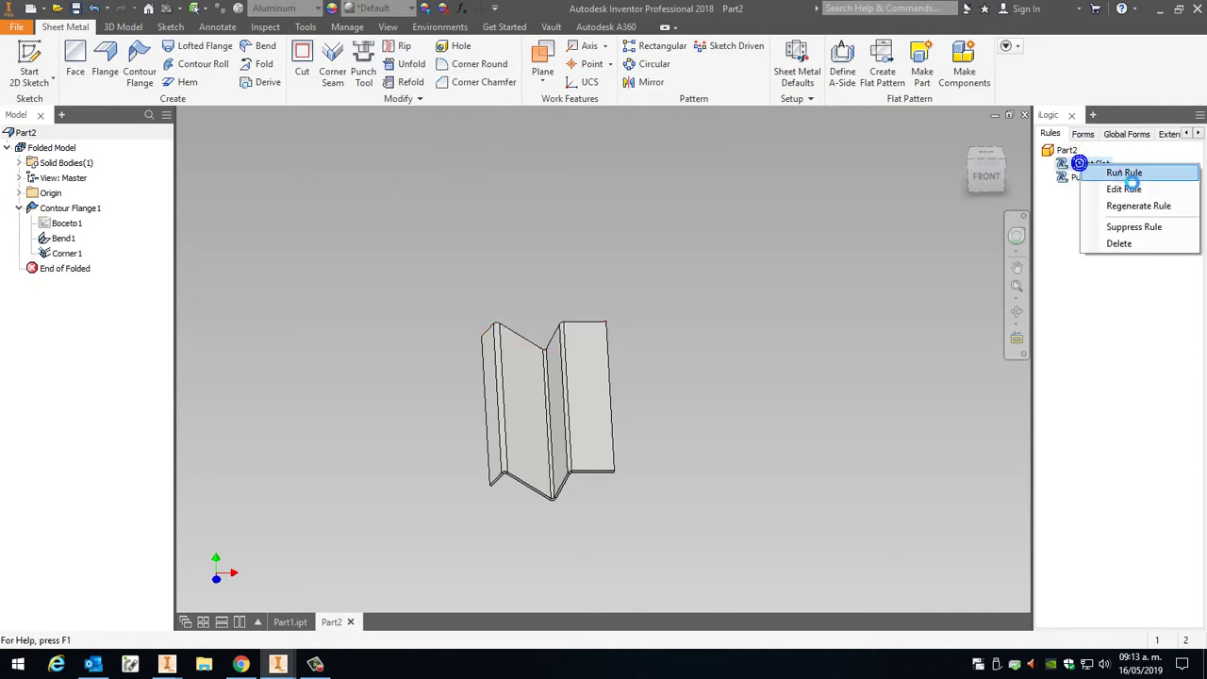
click(1117, 170)
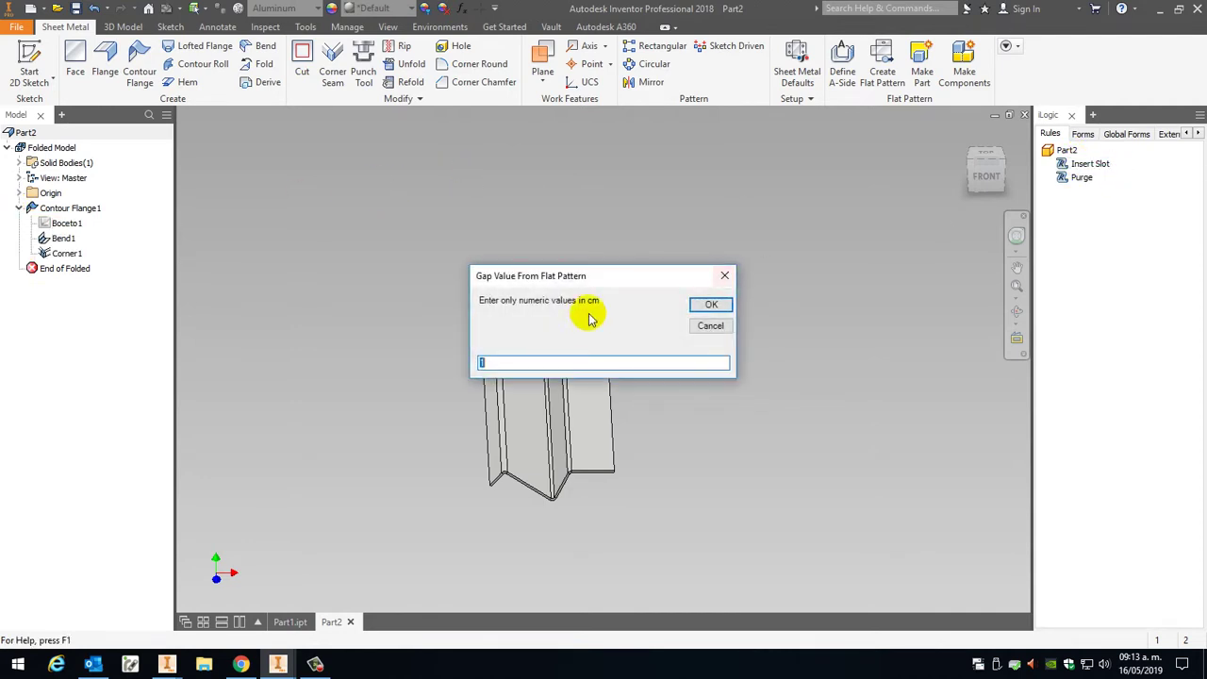
click(702, 304)
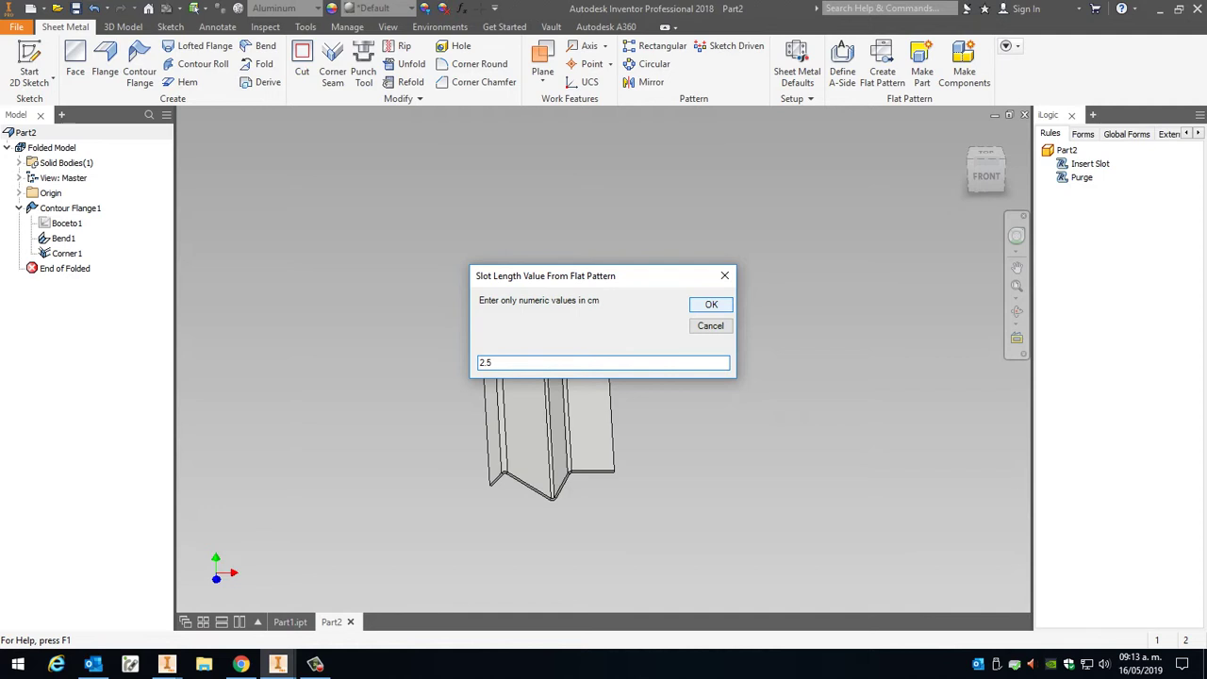
click(703, 304)
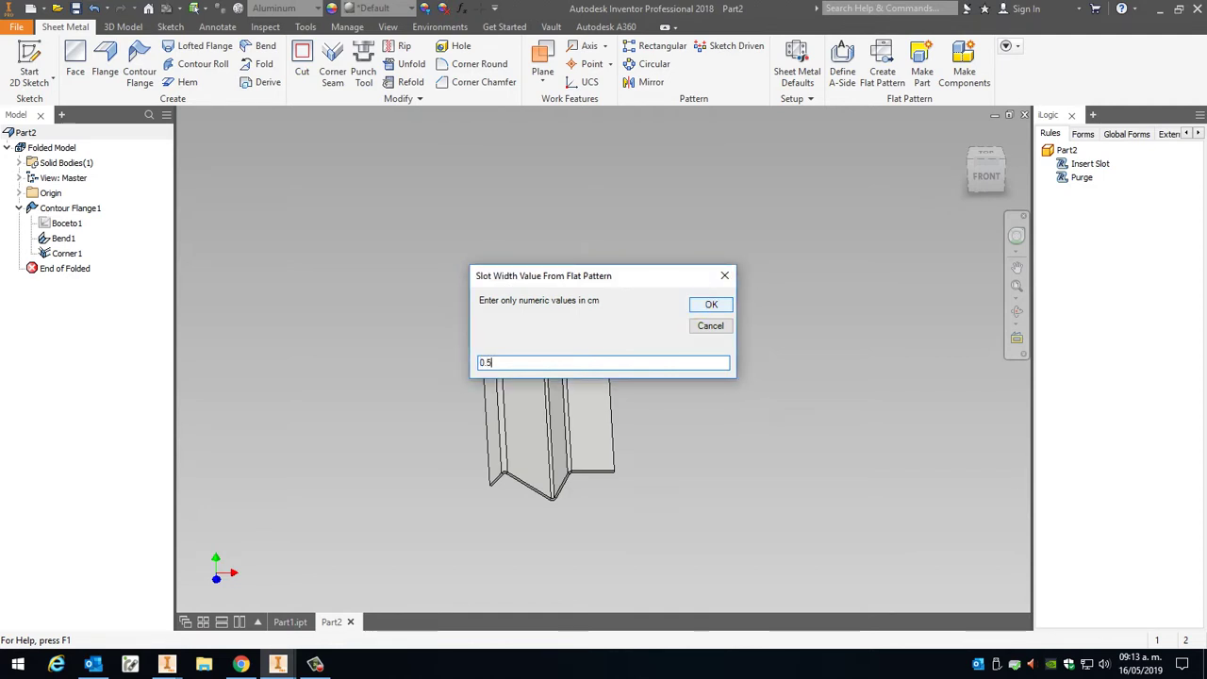
text(0.5)
click(697, 304)
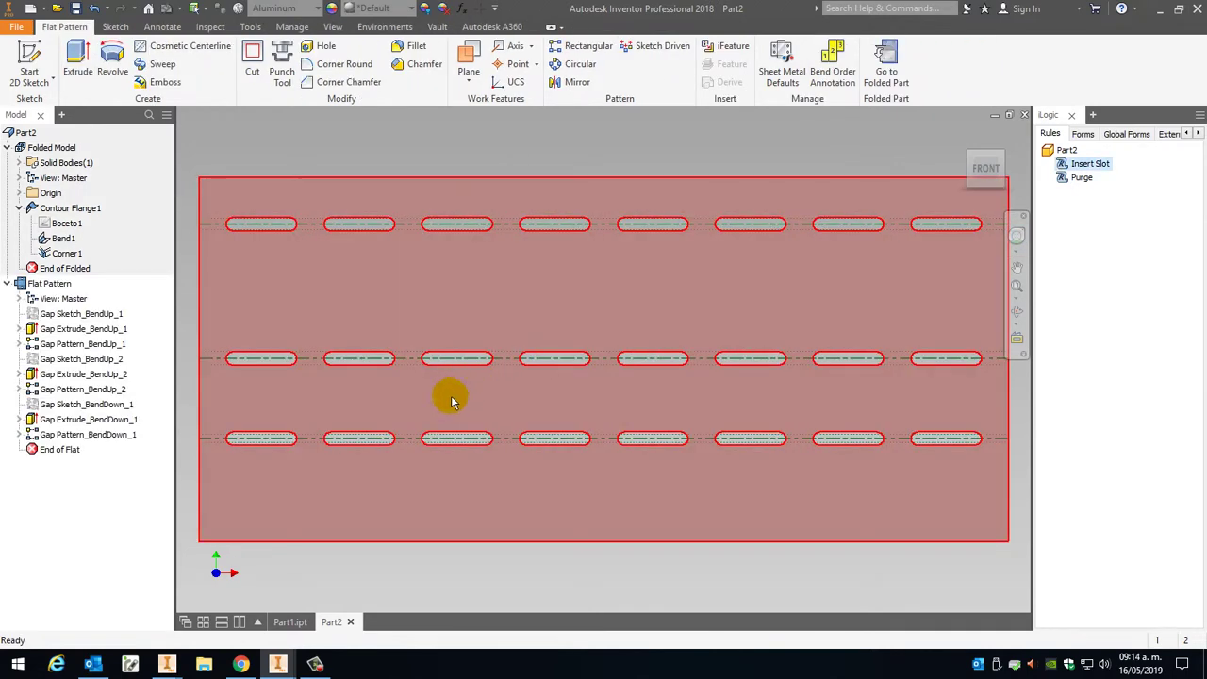
Step: Measure the distance from the flat pattern's side edge to the first slot on the uppermost bend line
scroll(579, 324, down, 3)
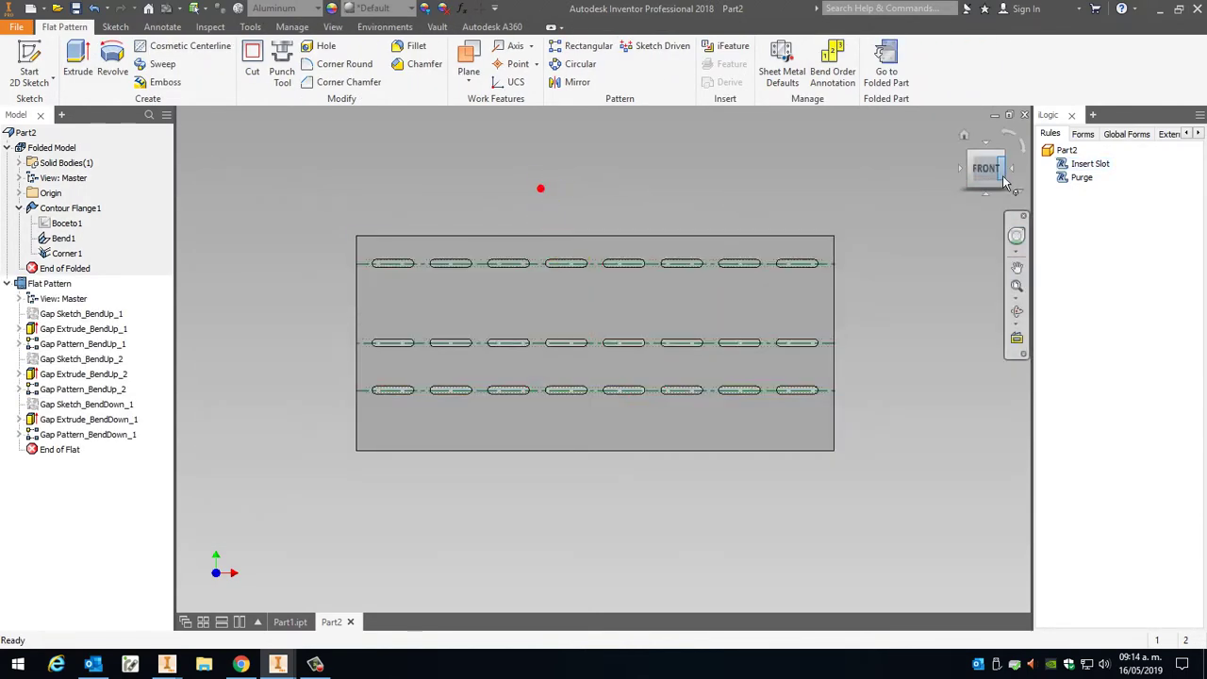
shift+middle_drag(1036, 176, 832, 219)
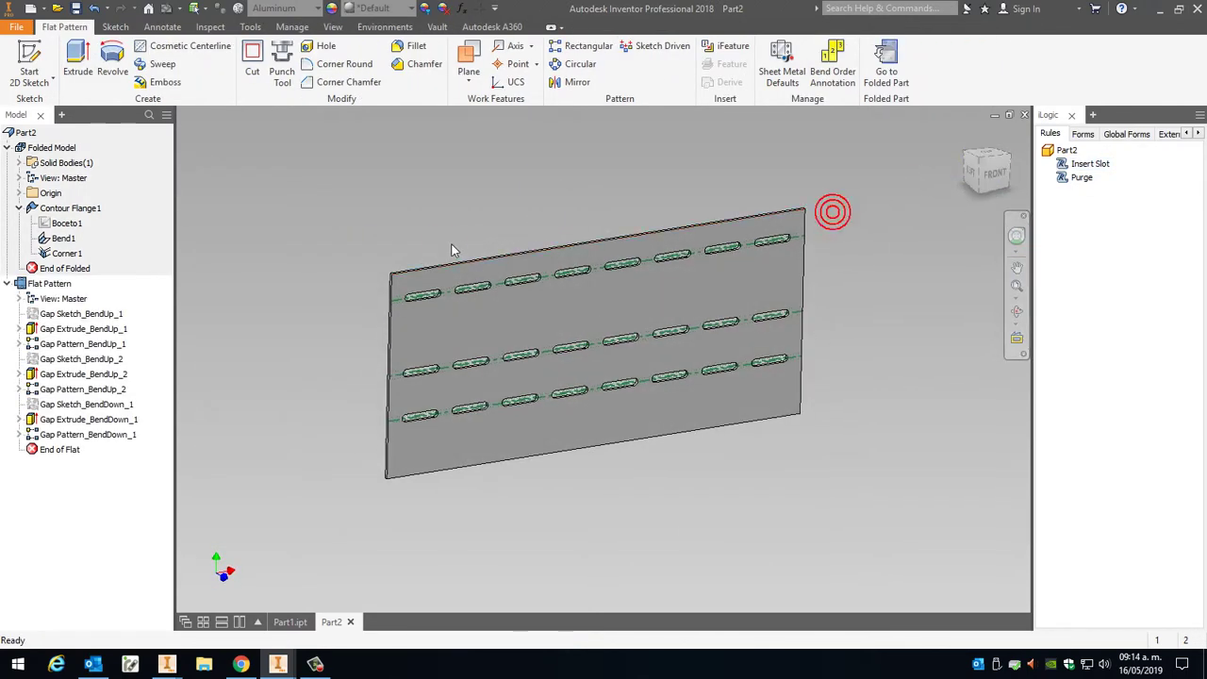
scroll(450, 253, up, 3)
key(m)
scroll(350, 345, up, 5)
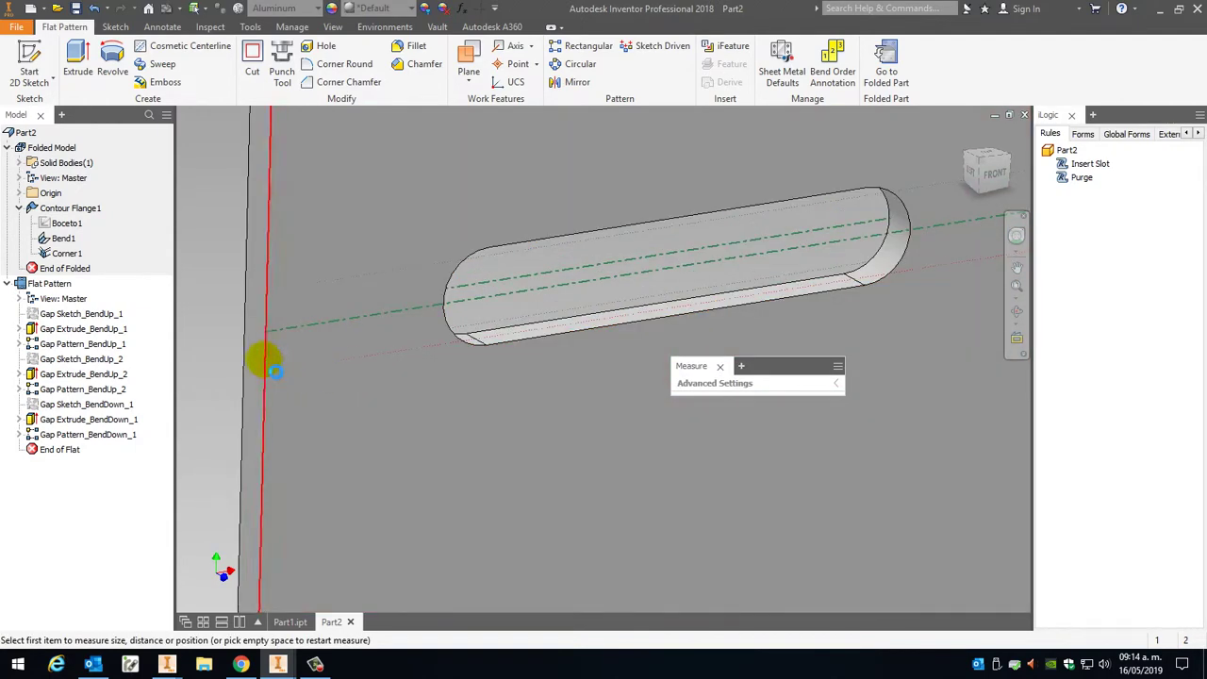
click(273, 368)
scroll(259, 360, up, 2)
click(606, 253)
scroll(444, 320, down, 6)
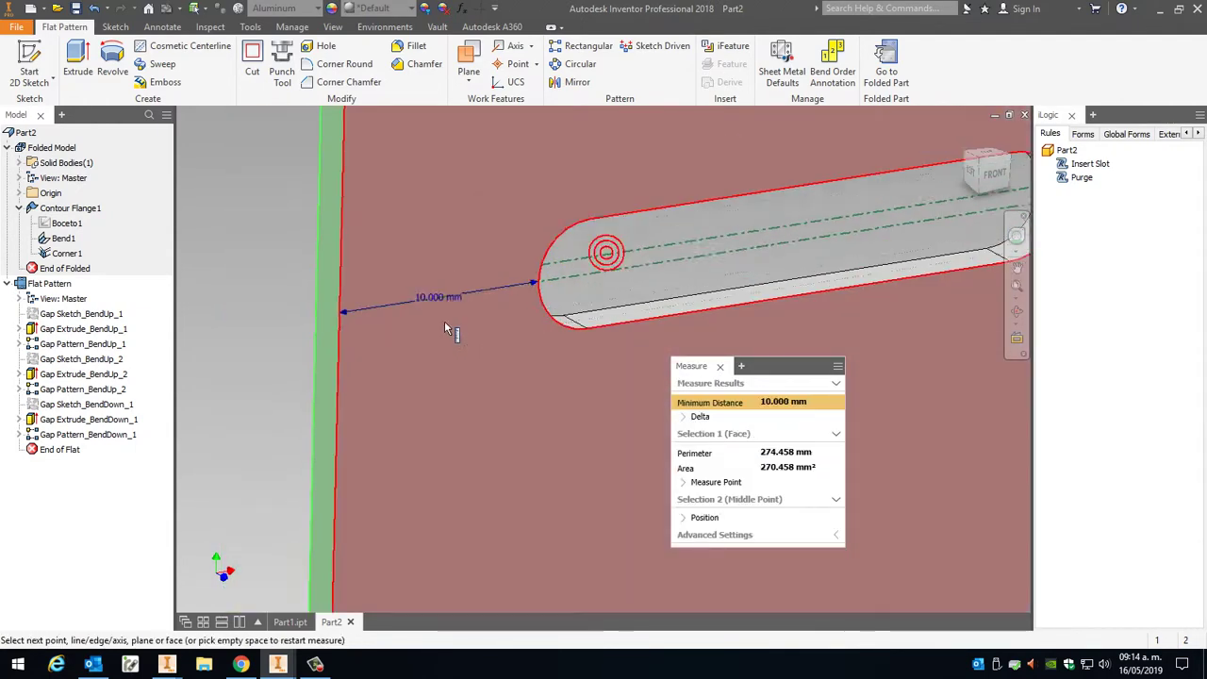
Step: Measure the gap between the first two neighbouring slots on the uppermost bend line
scroll(490, 262, up, 5)
scroll(491, 263, up, 3)
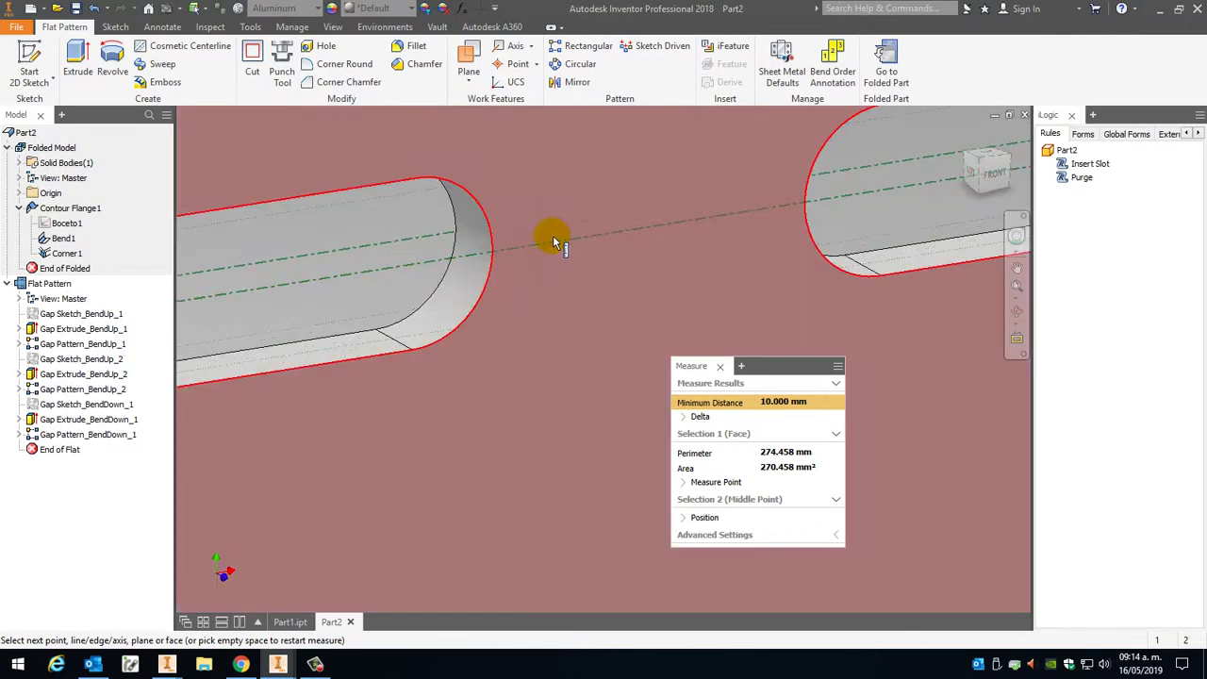
click(493, 270)
scroll(493, 269, down, 3)
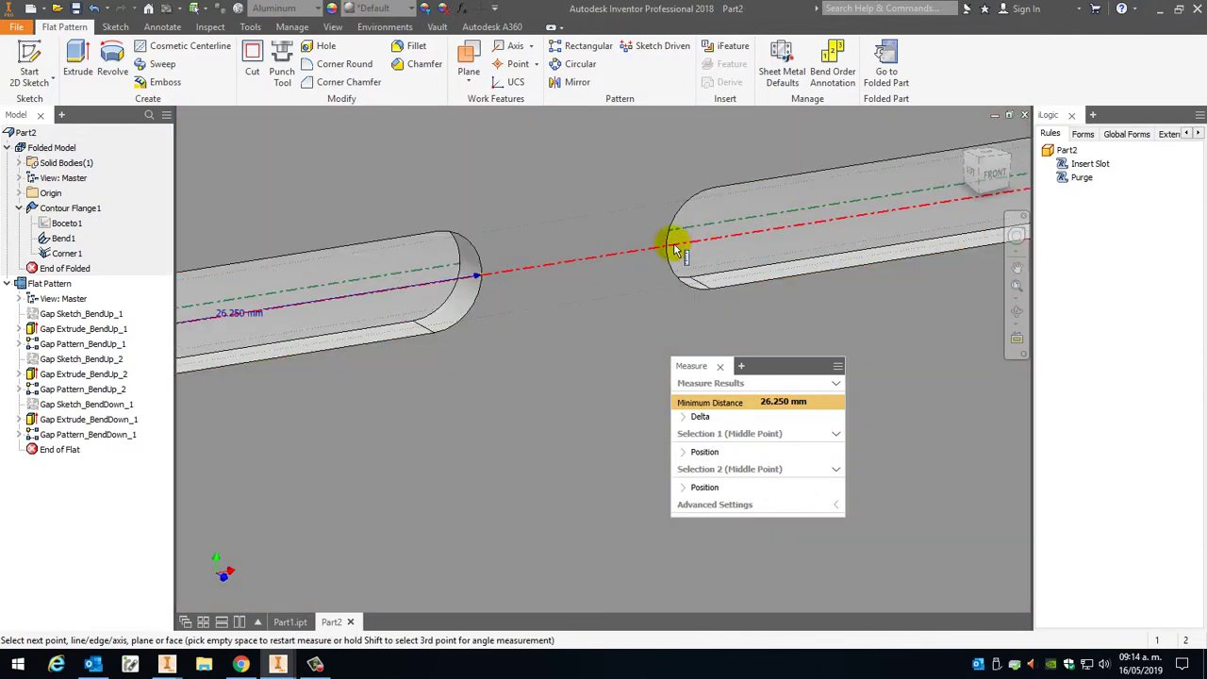
click(667, 249)
scroll(471, 318, down, 3)
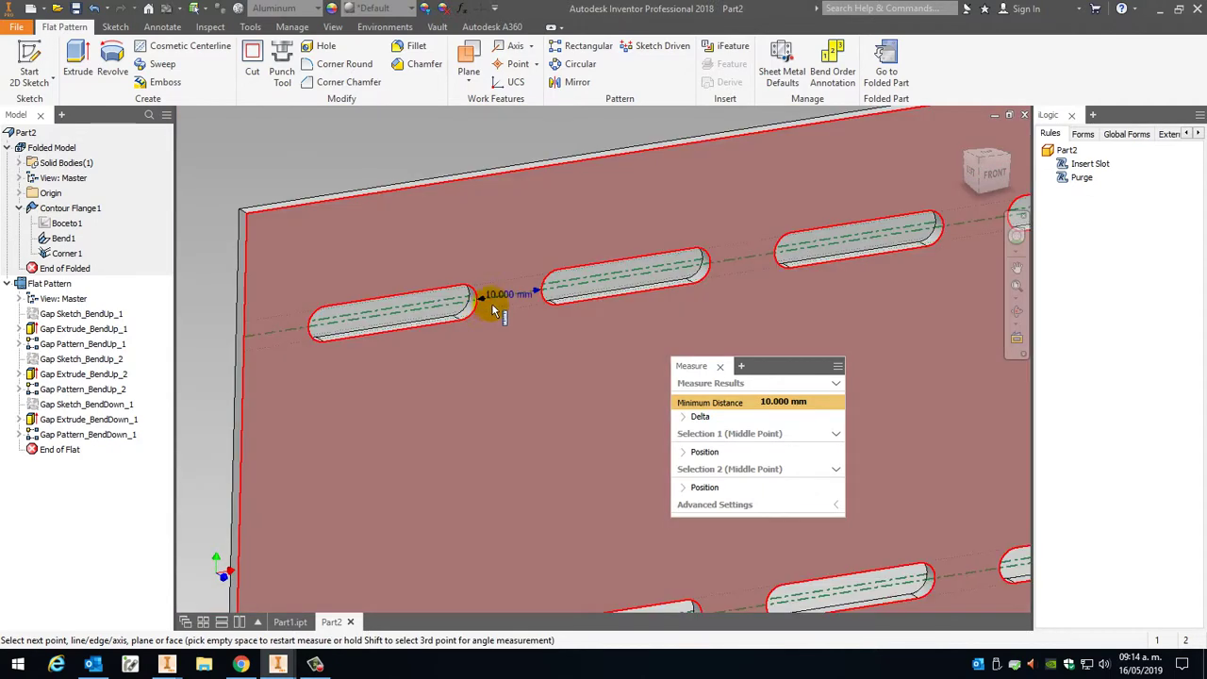
Step: Measure the end-to-end length of a slot on the uppermost bend line
scroll(534, 299, down, 4)
scroll(650, 273, up, 5)
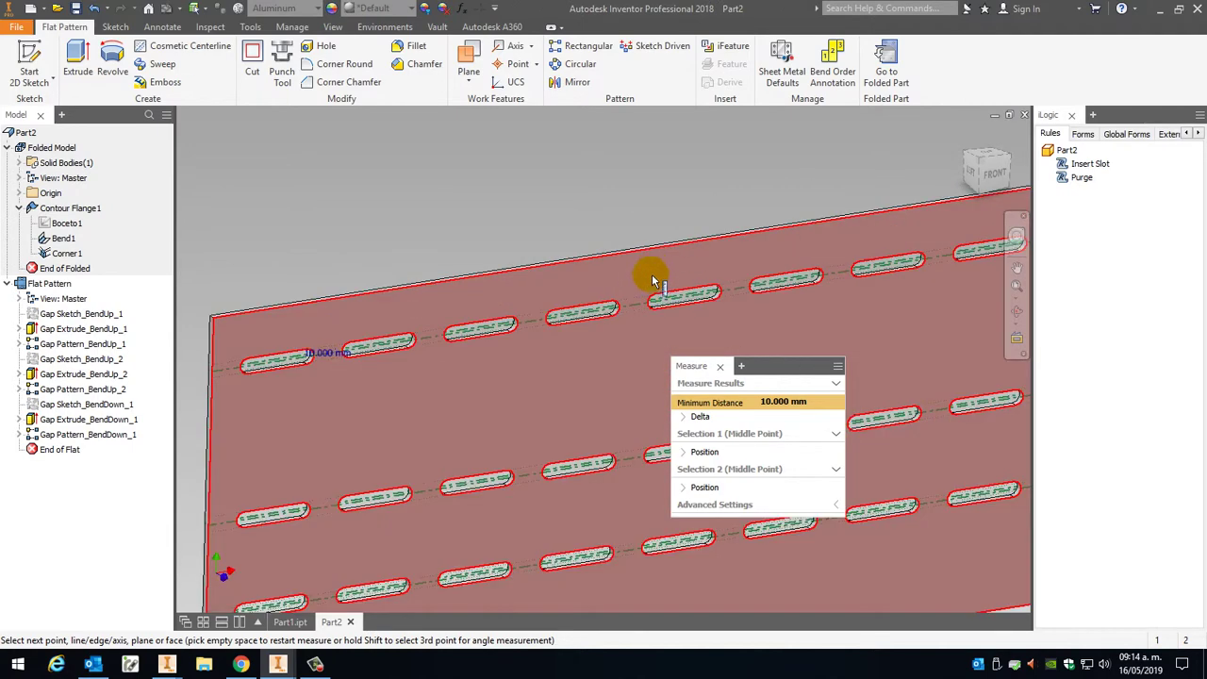
scroll(530, 327, up, 4)
click(497, 327)
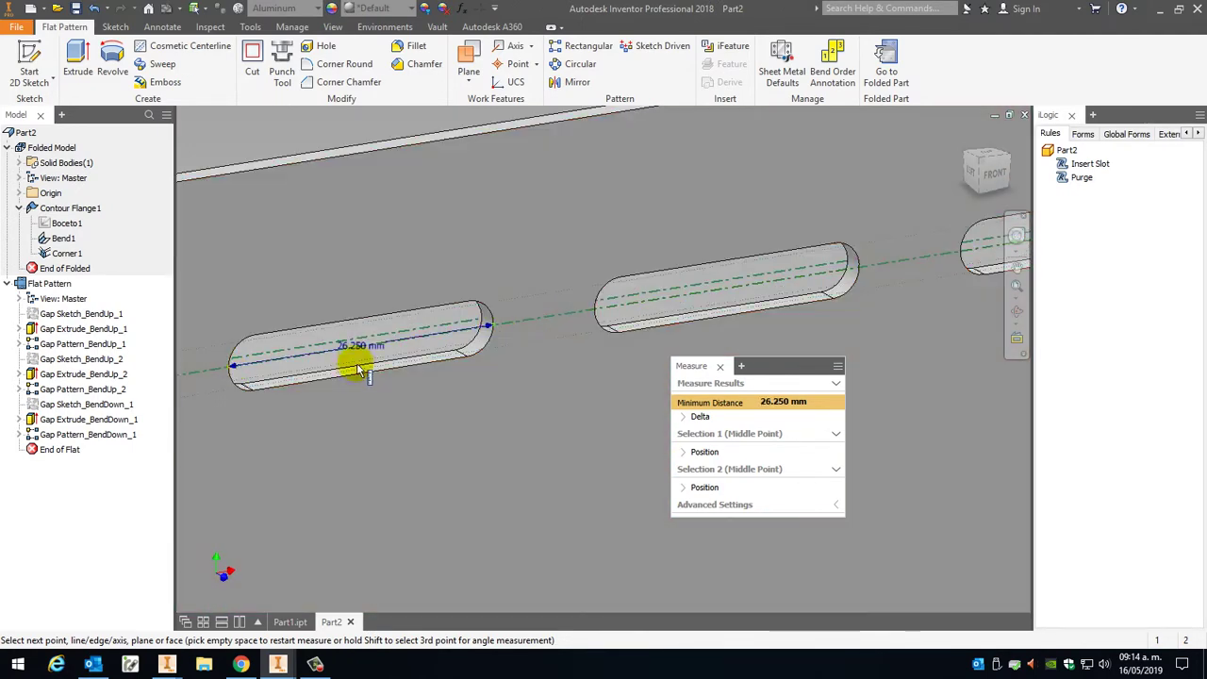
scroll(351, 354, up, 4)
key(Escape)
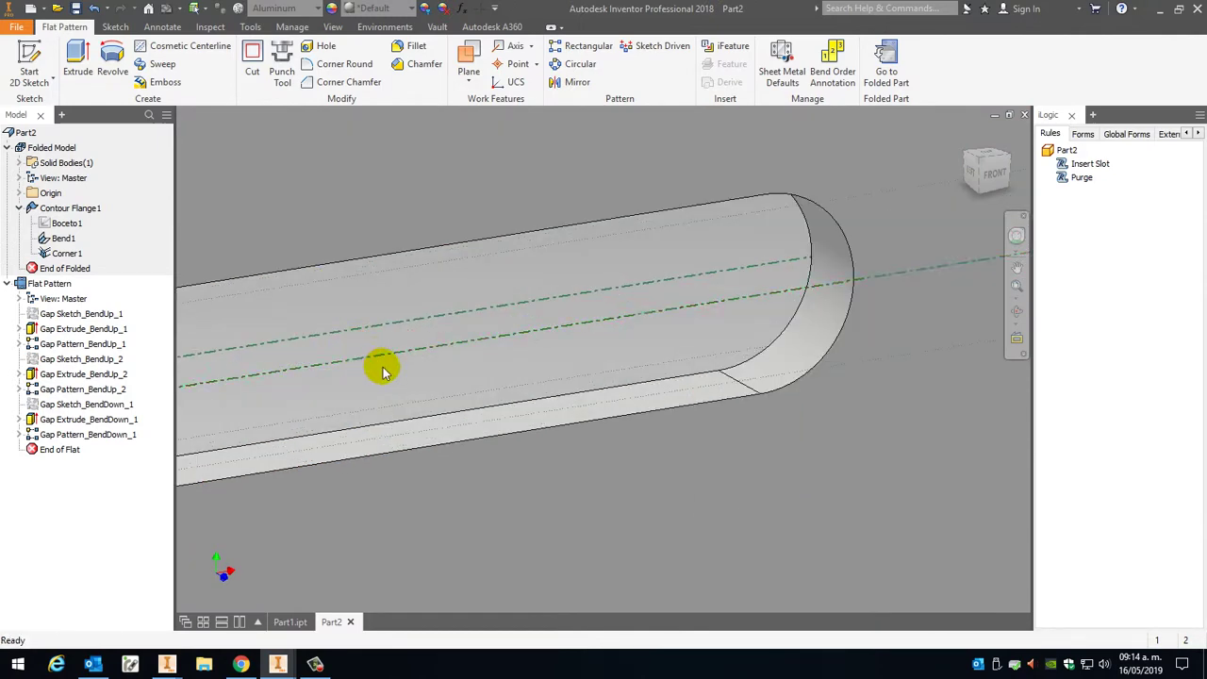
scroll(430, 352, down, 6)
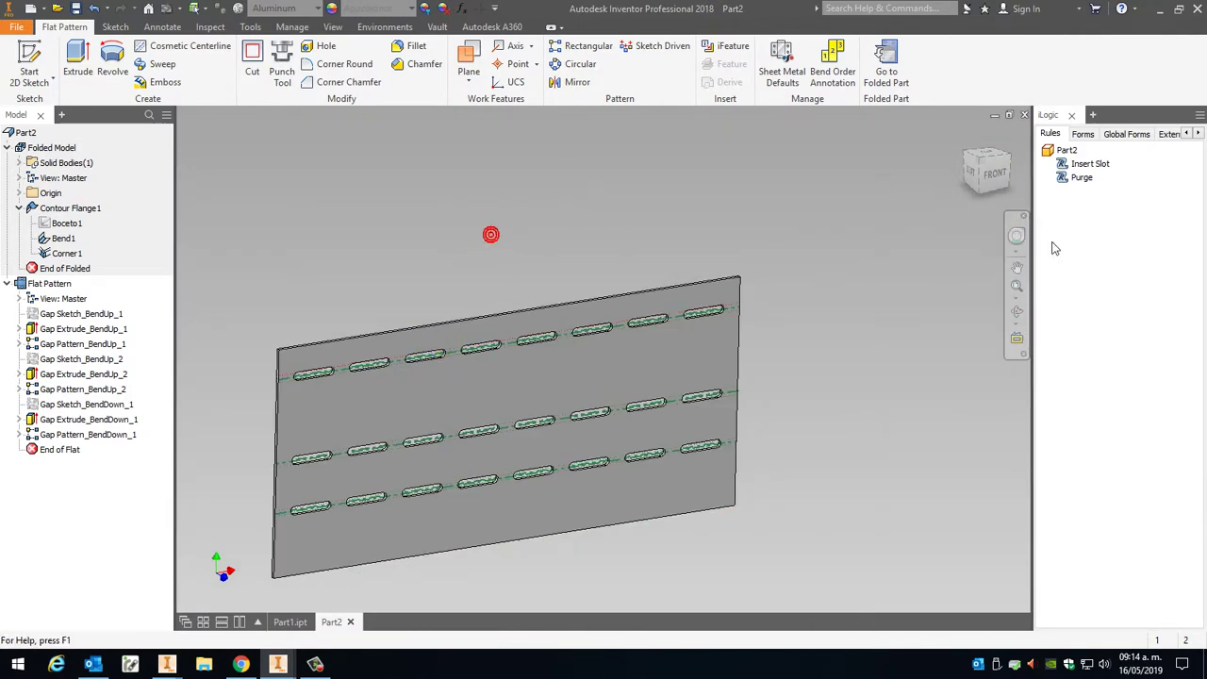
Step: Run the Purge rule to remove the slot features from the flat pattern, and return to the folded model
right_click(1076, 176)
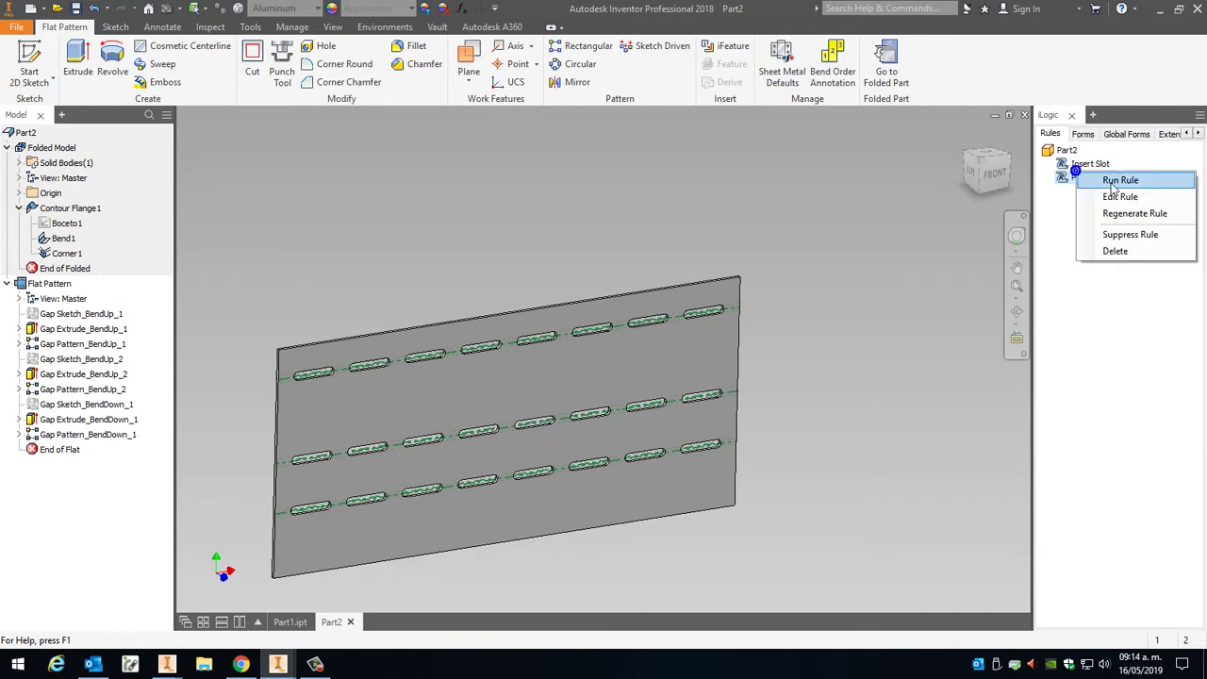
click(1127, 185)
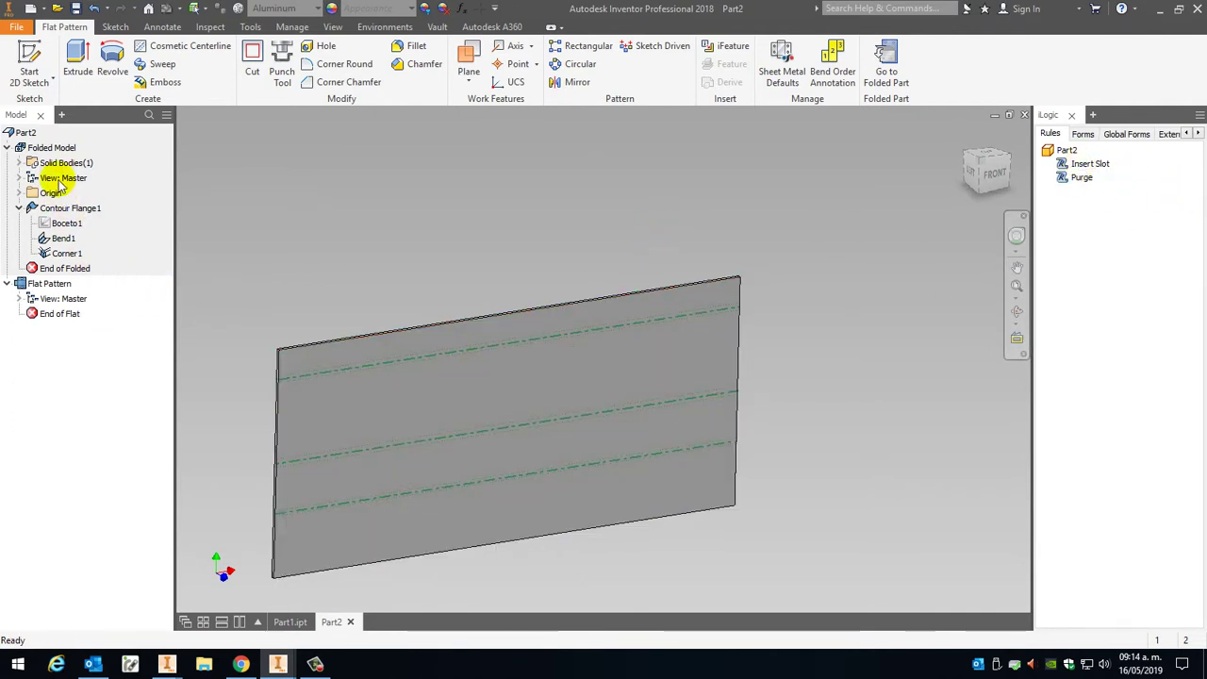
click(49, 283)
double_click(38, 149)
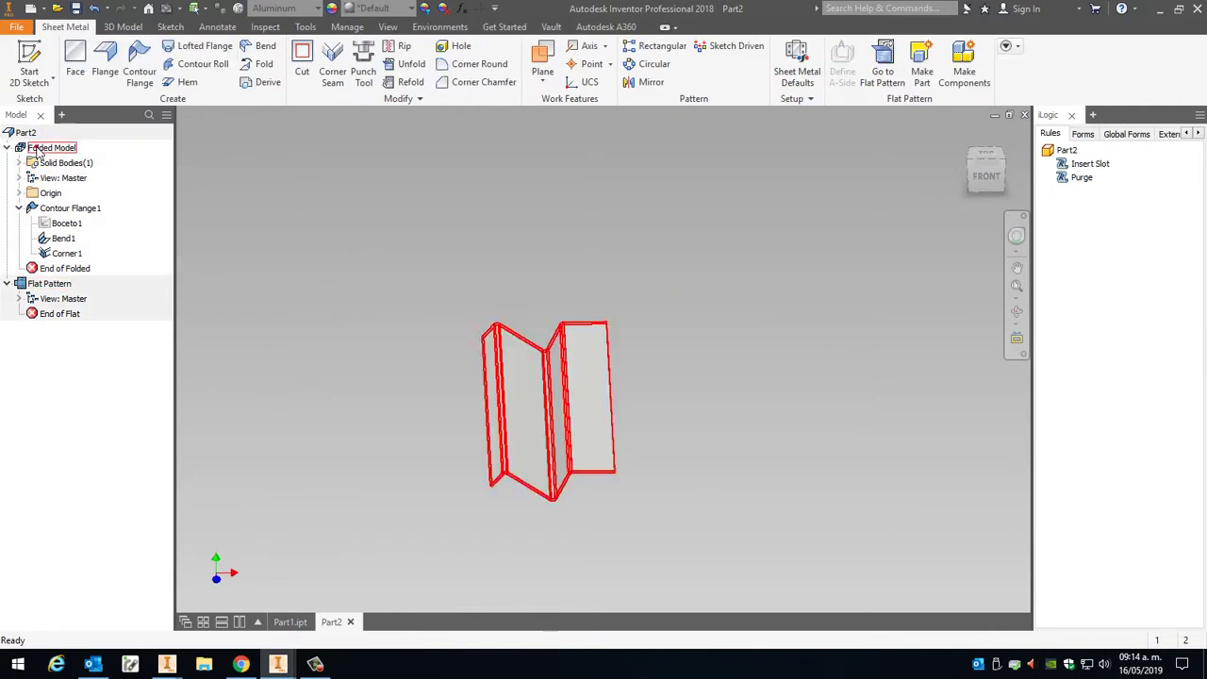
click(589, 338)
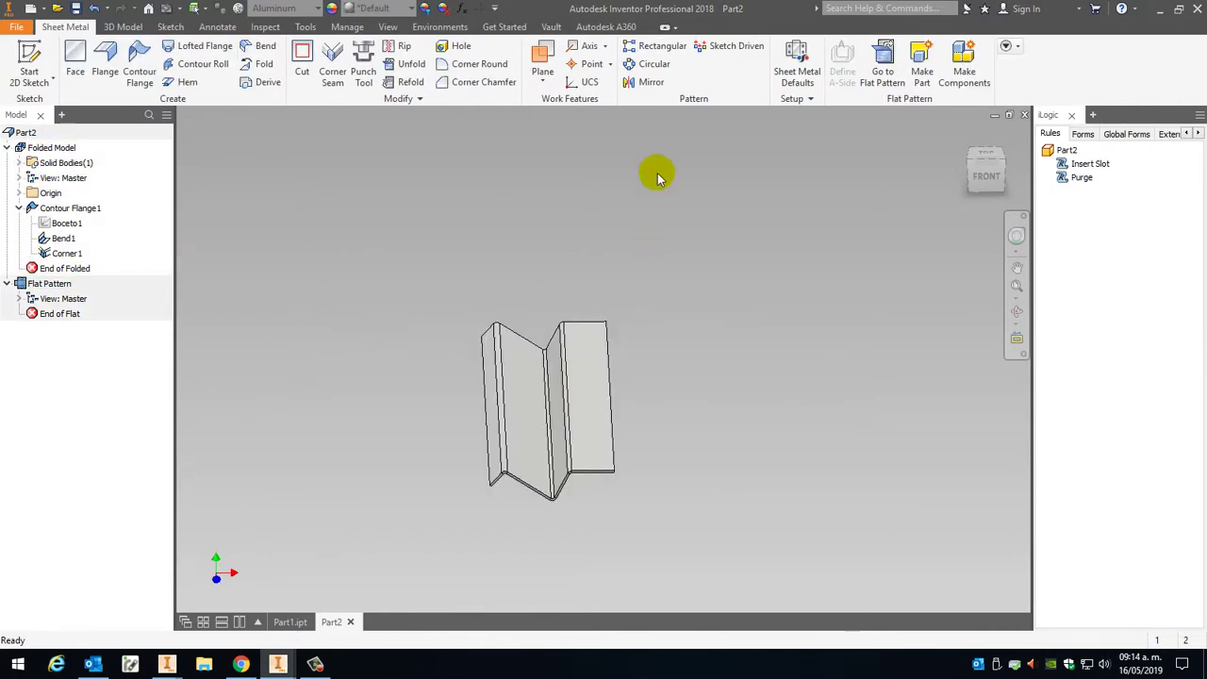
Step: Start a 2D sketch on the flange's outer flat face beside the origin, seen from the top
click(987, 156)
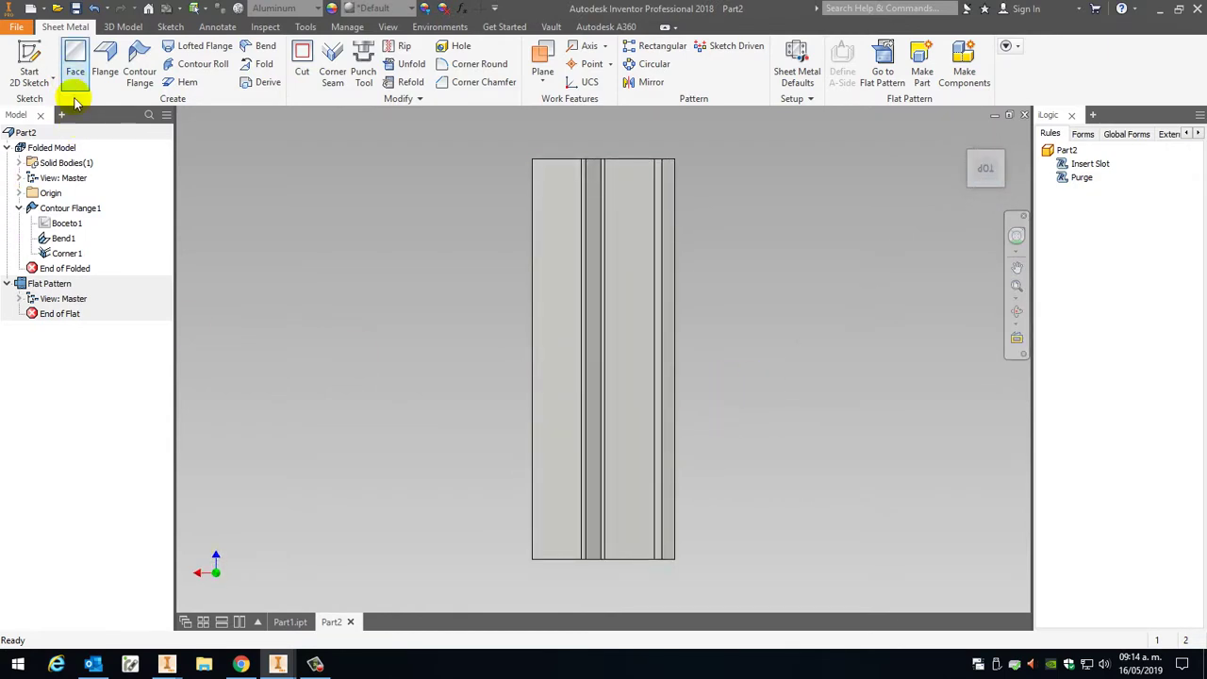
click(18, 193)
click(556, 224)
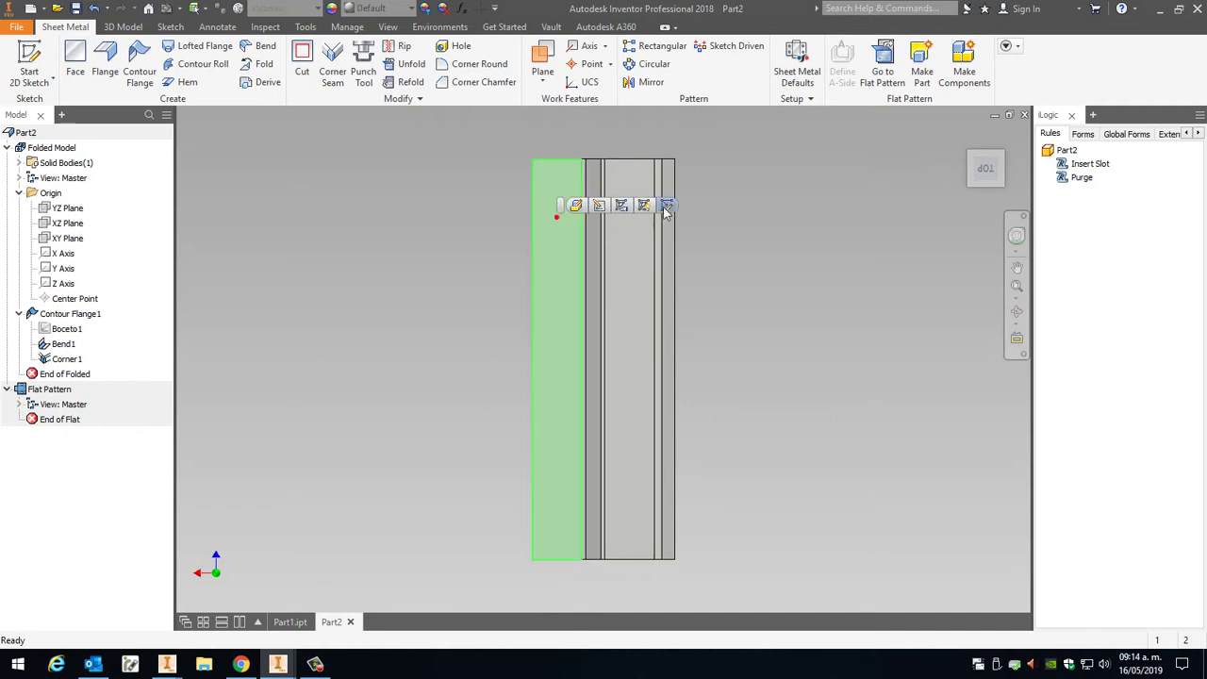
click(667, 206)
Step: Draw a closed triangle of lines slanting across the flange's end near the origin, with a closing side about 306 mm long
click(77, 61)
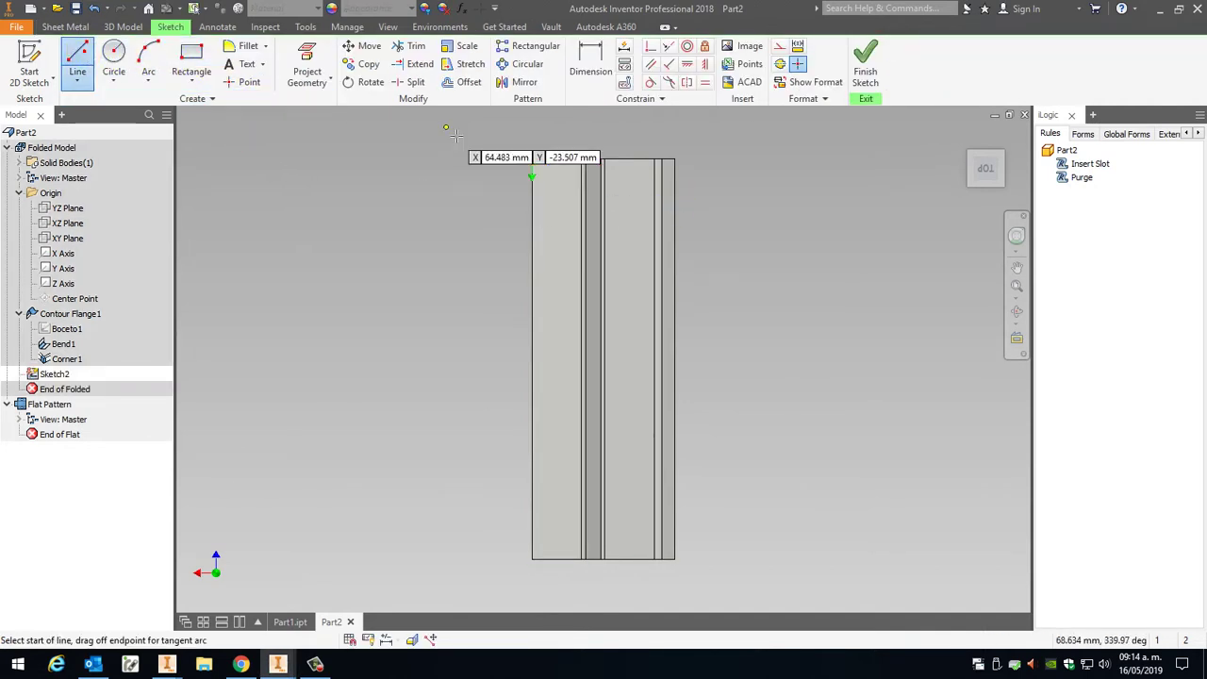
click(532, 158)
click(827, 331)
scroll(786, 342, up, 3)
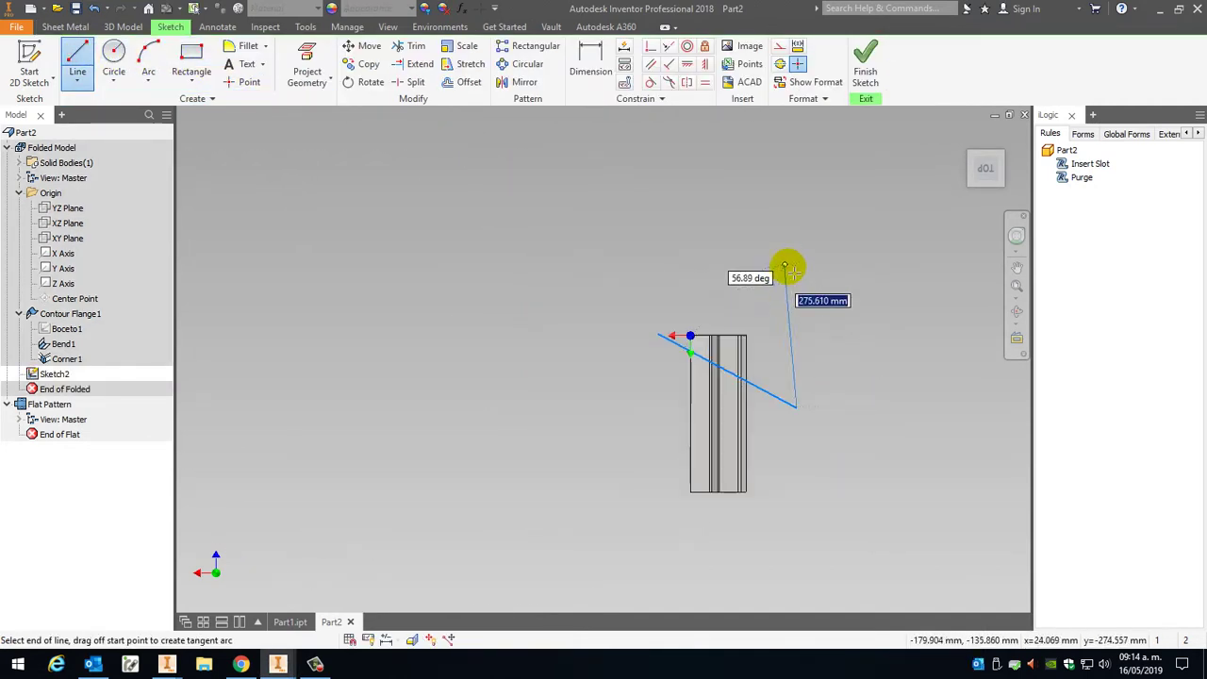
click(813, 299)
click(656, 334)
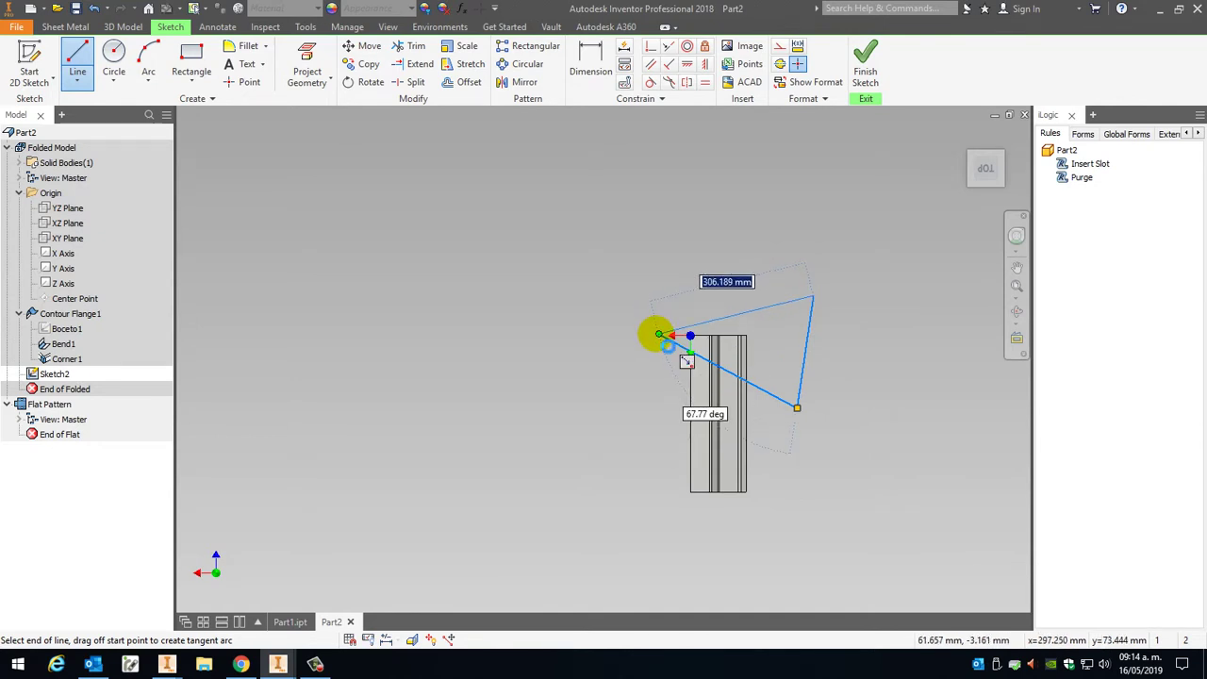
Step: Cut the triangular sketch profile through the folded part with Extrude, extents All, to give the flange a slanted end
key(e)
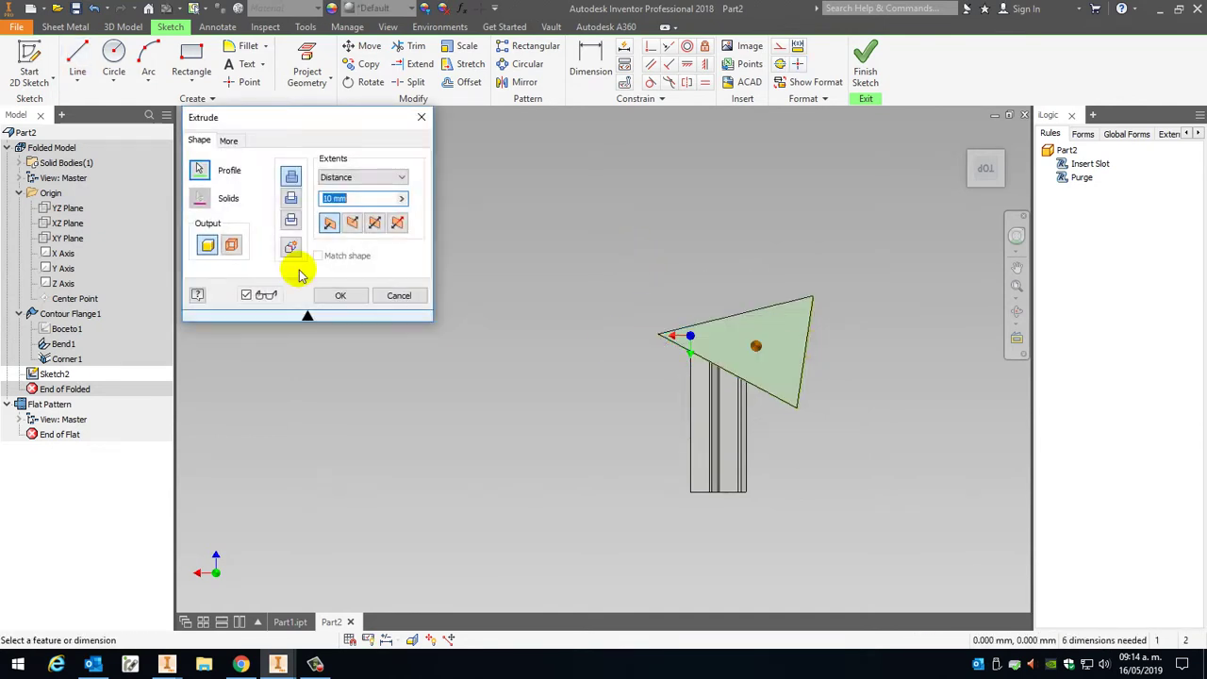
click(394, 177)
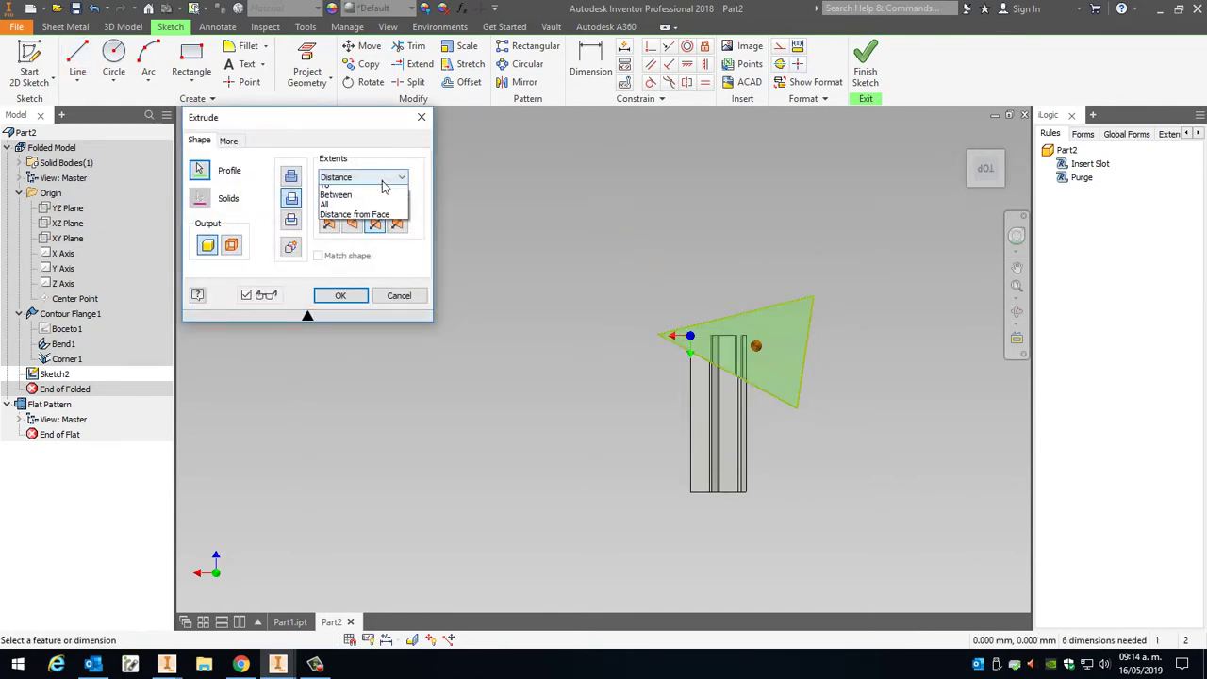
click(347, 232)
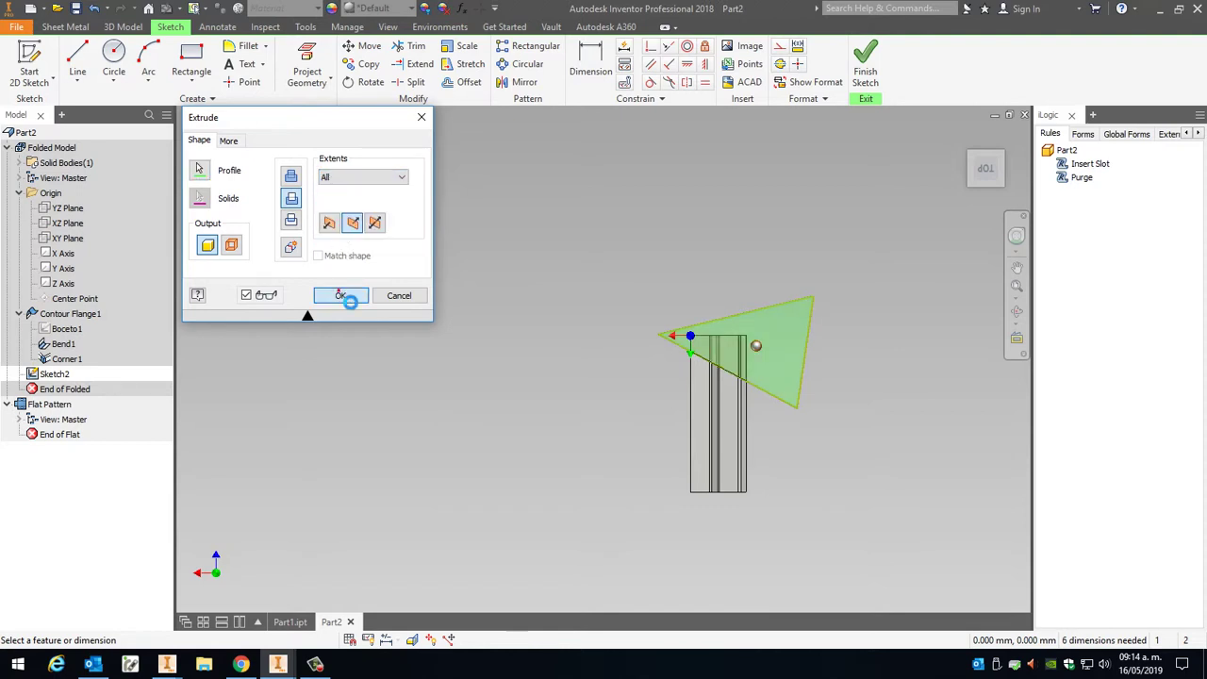
click(341, 295)
Step: Reopen the slanted extrude cut's definition, check its All extents and direction, and accept it
click(61, 374)
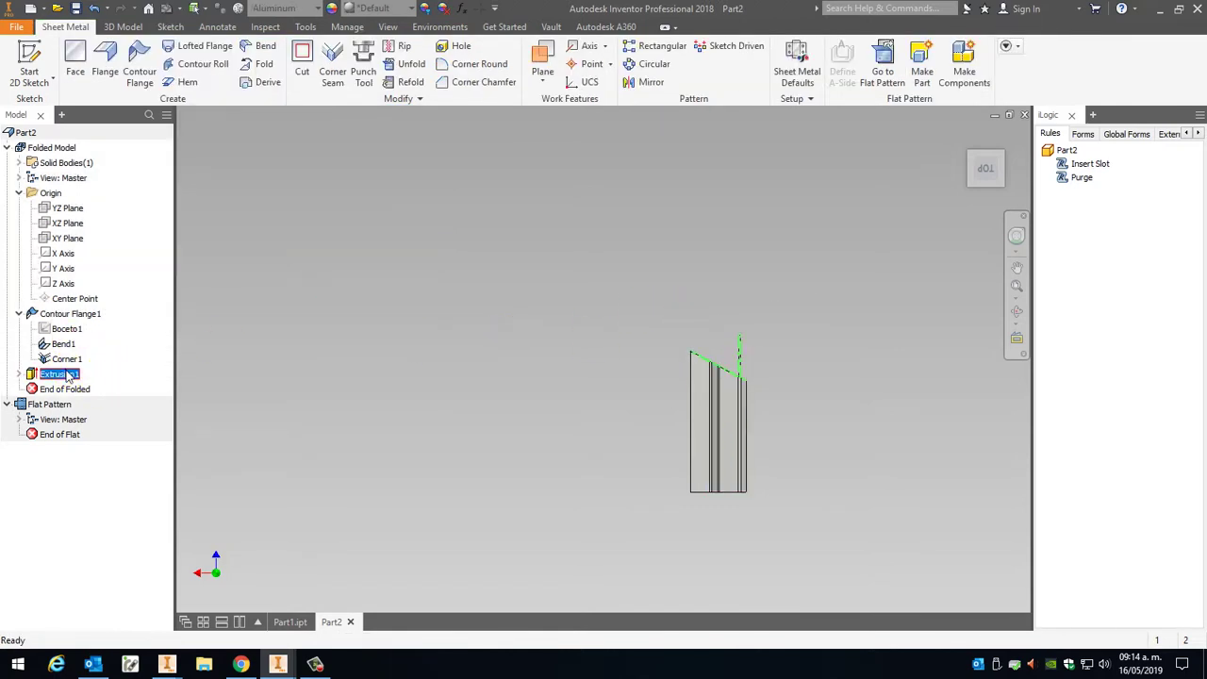
right_click(66, 378)
click(90, 373)
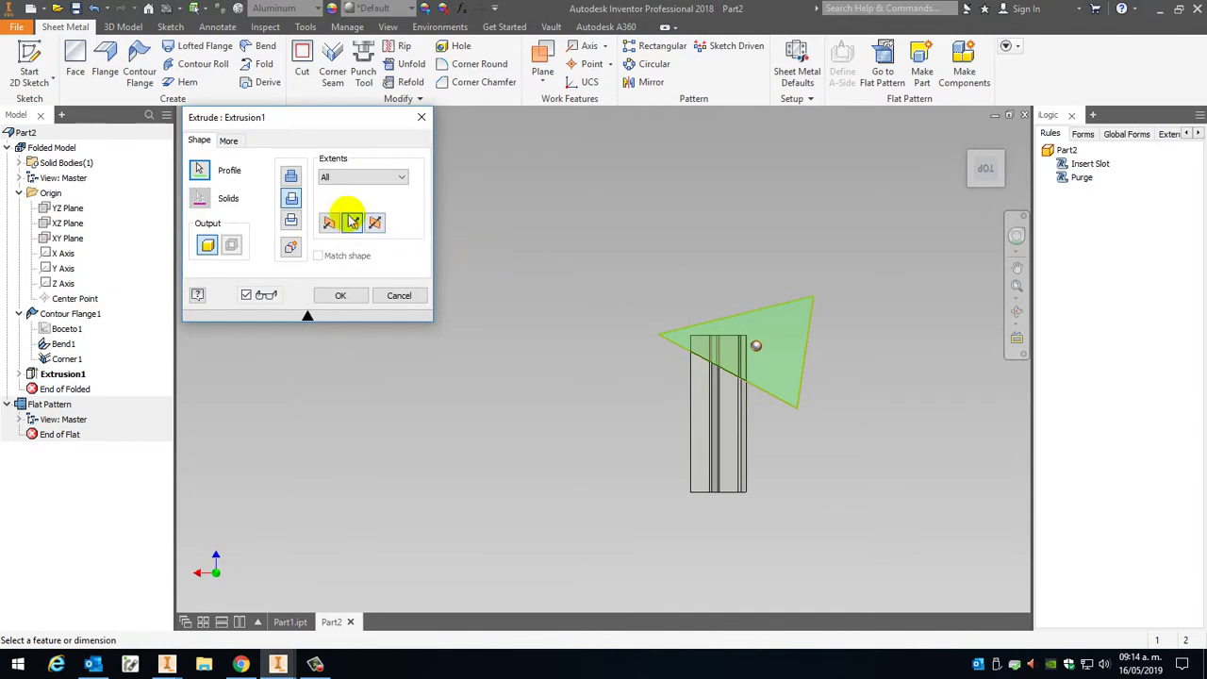
click(342, 296)
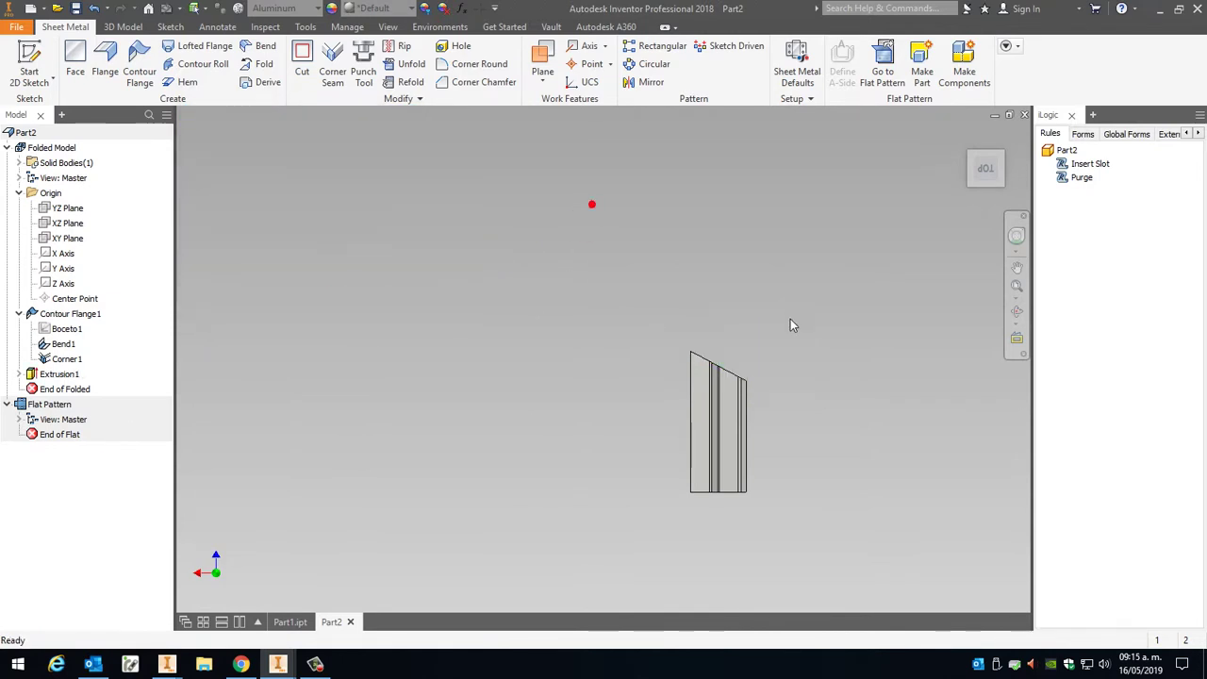
Step: Run the Insert Slot rule with a 1 cm gap and 0.5 cm wide slots about 30 mm long end to end
click(1090, 164)
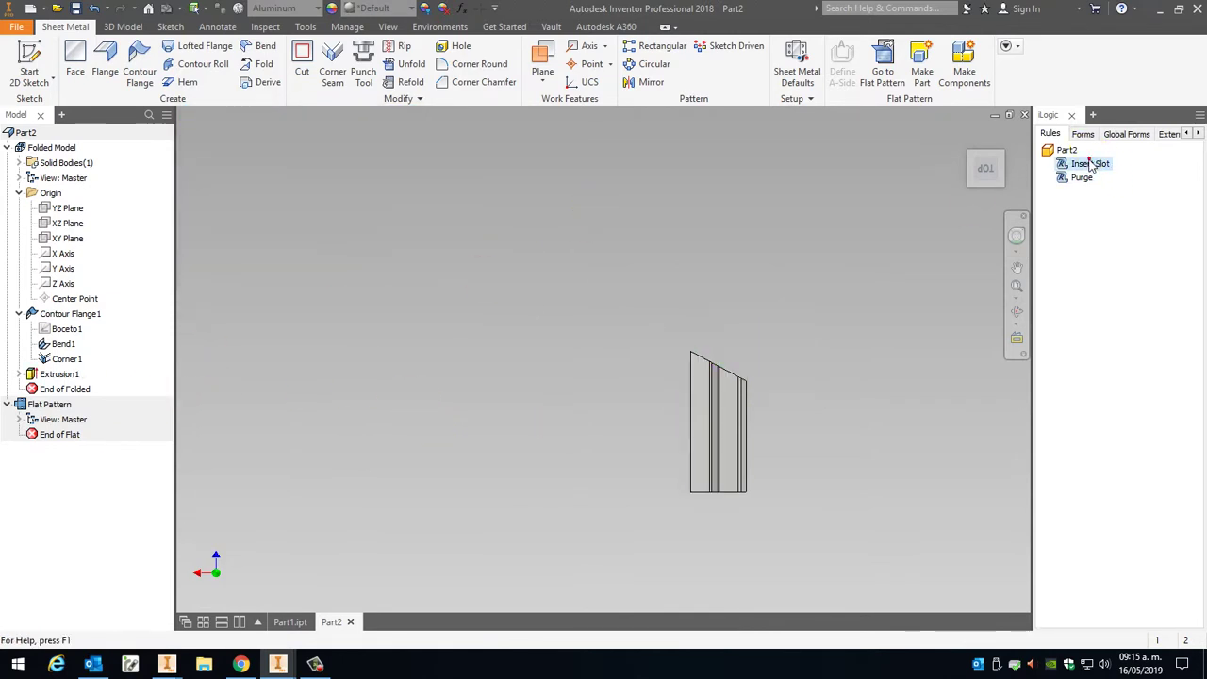
right_click(1090, 164)
click(1120, 167)
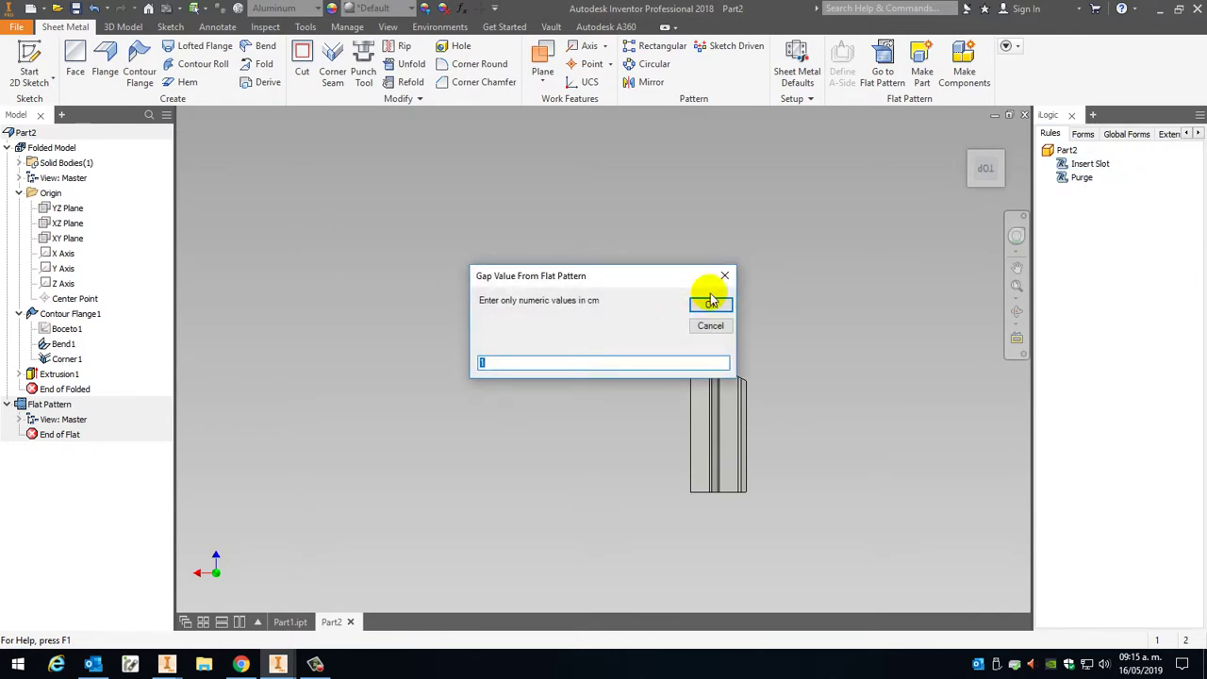
click(712, 302)
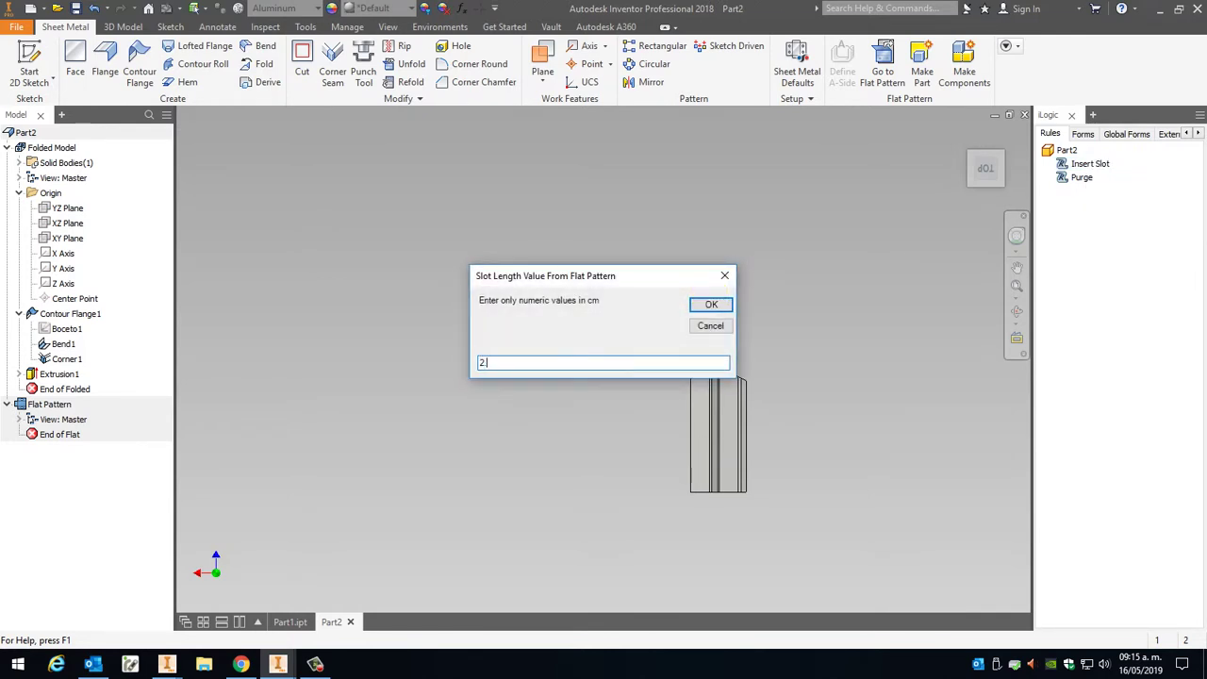
click(712, 302)
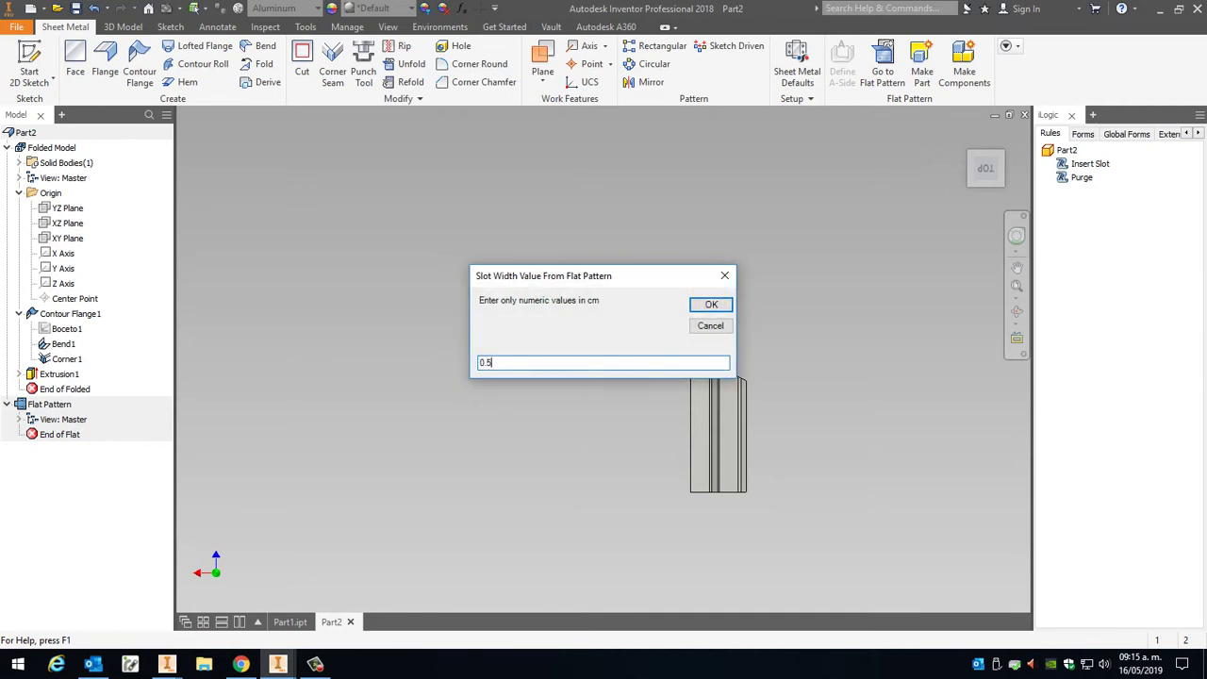
click(710, 304)
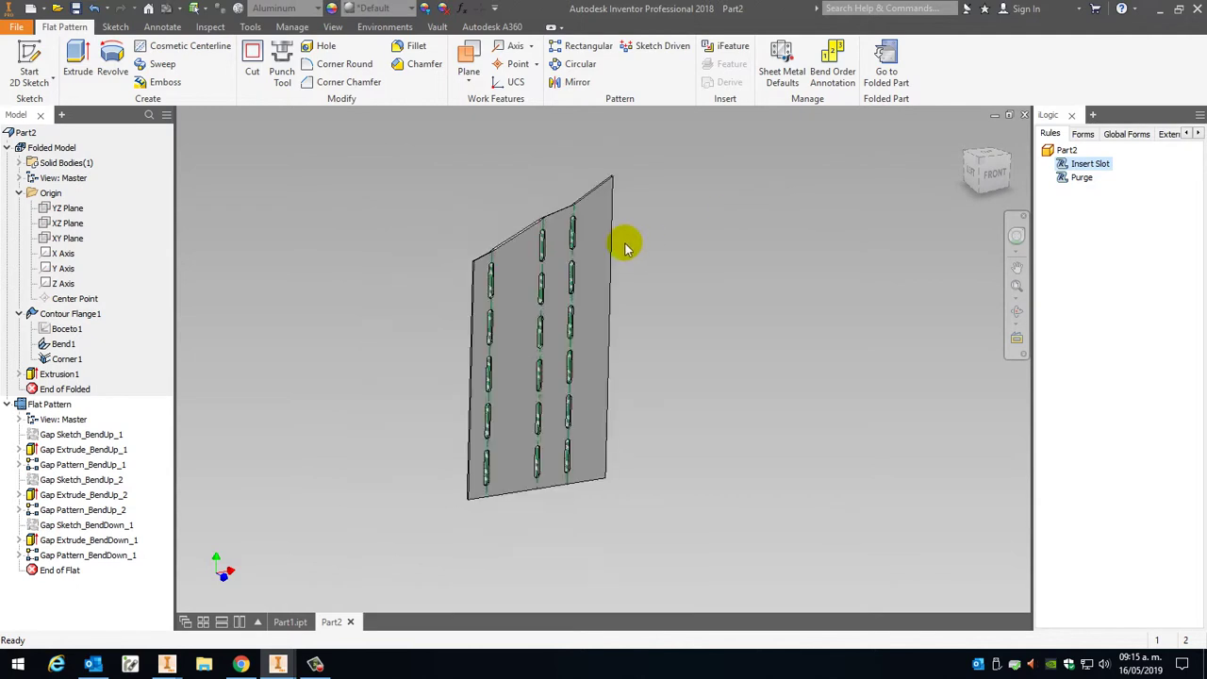
Step: Measure the distance from the flat pattern's straight bottom edge to the lowest slot on the rightmost bend line
click(988, 172)
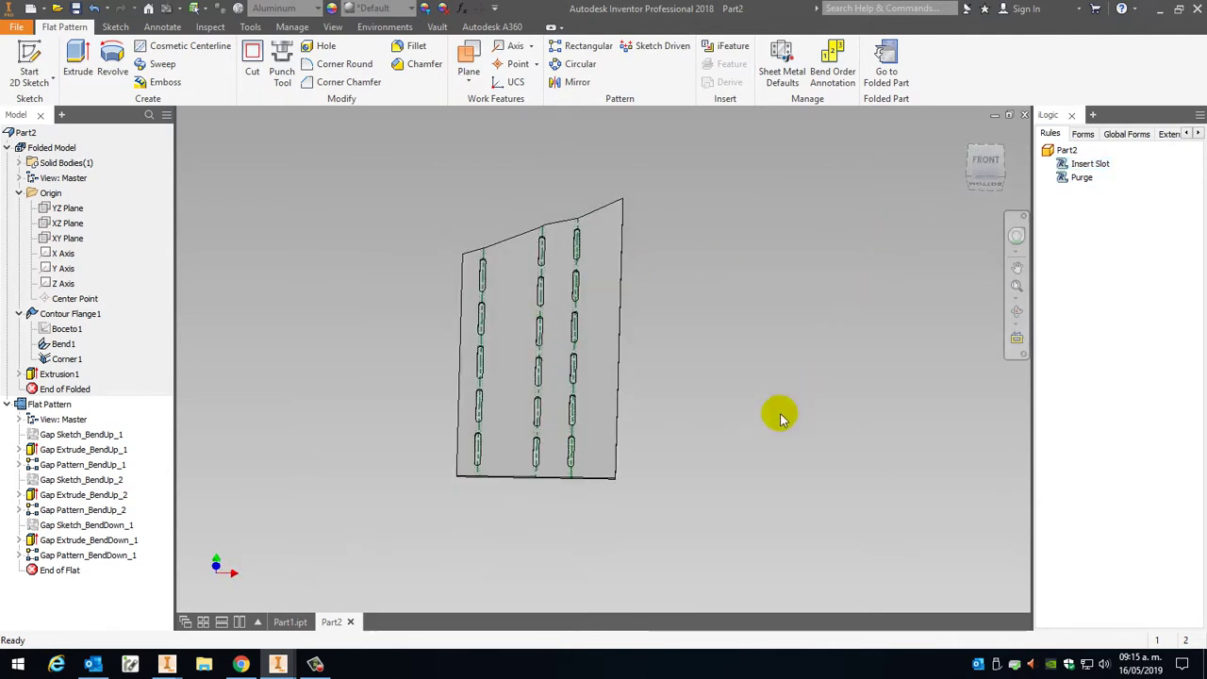
key(m)
scroll(574, 484, down, 8)
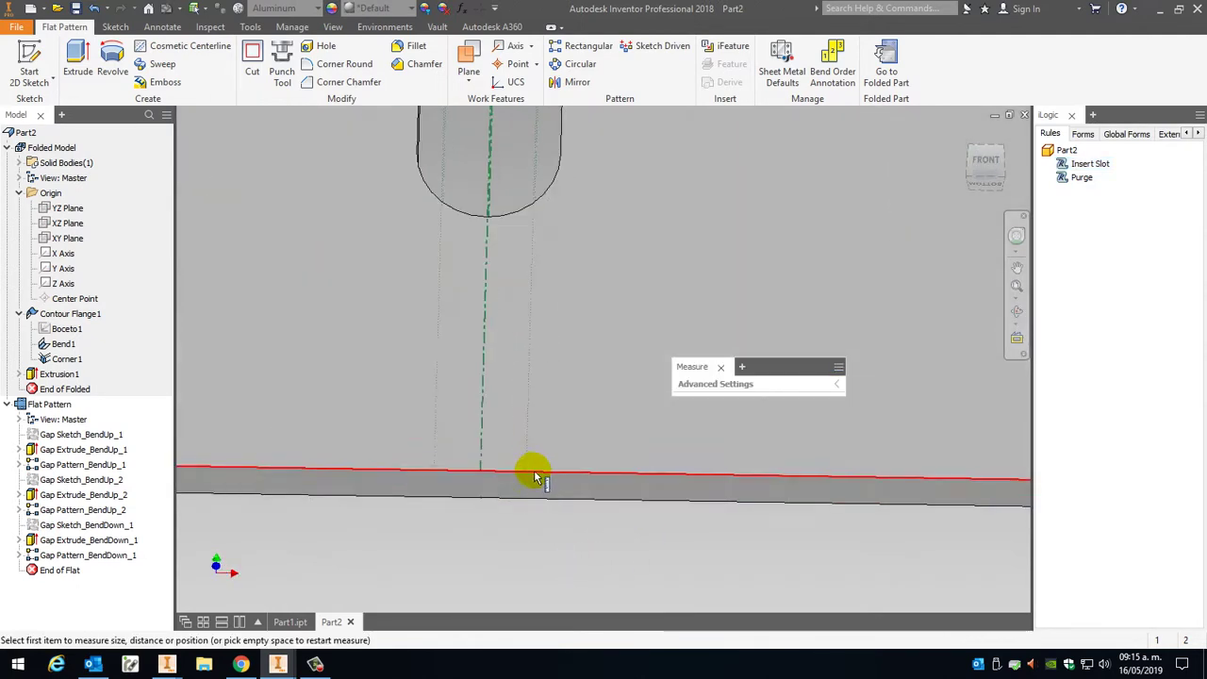
click(518, 489)
click(488, 210)
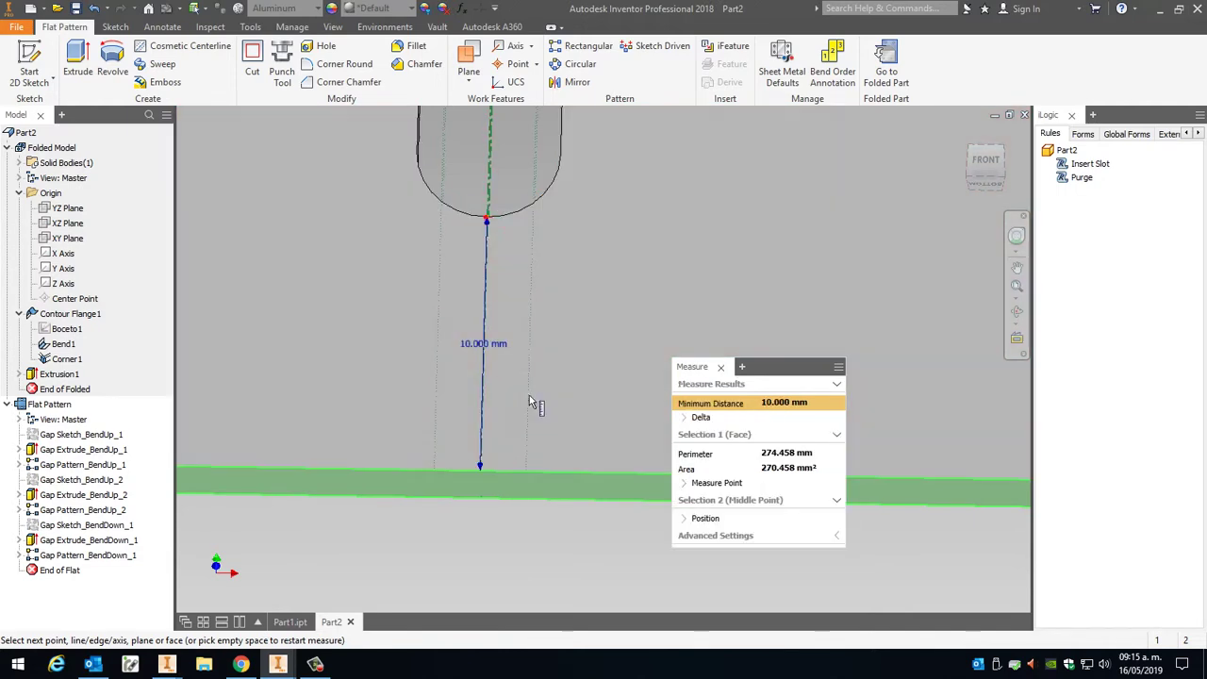
Step: Measure the lowest slot's end-to-end length on the rightmost bend line and its gap to the next slot
scroll(484, 490, up, 5)
click(500, 278)
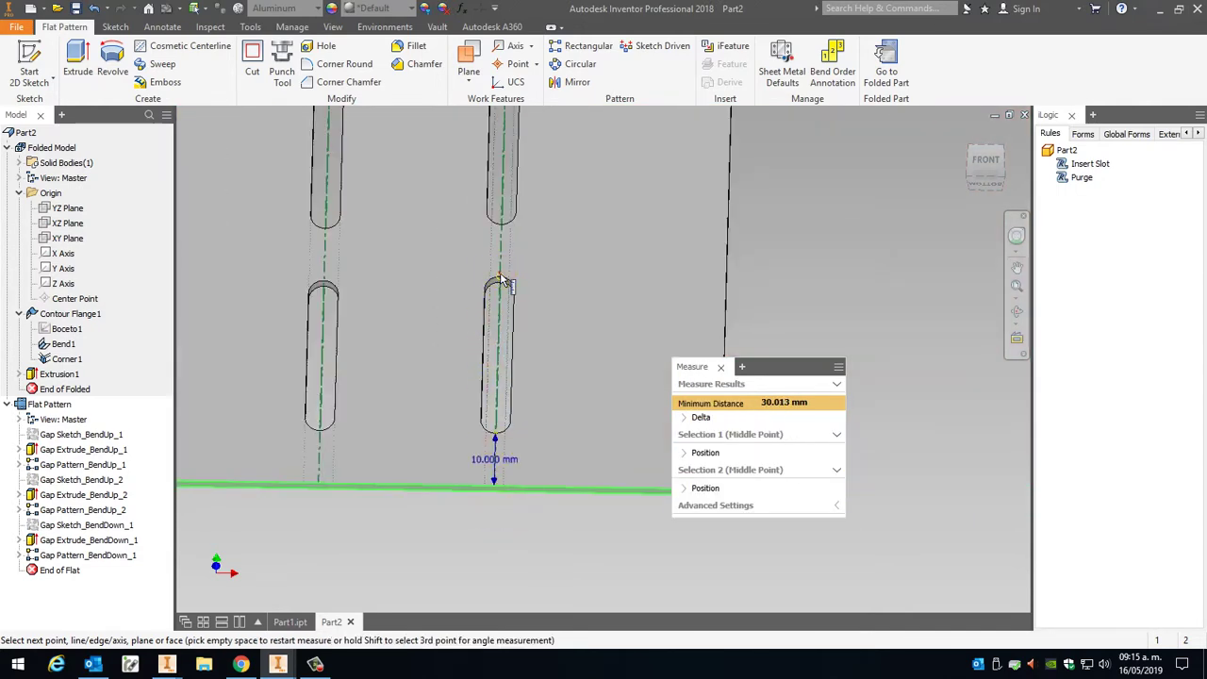
click(493, 426)
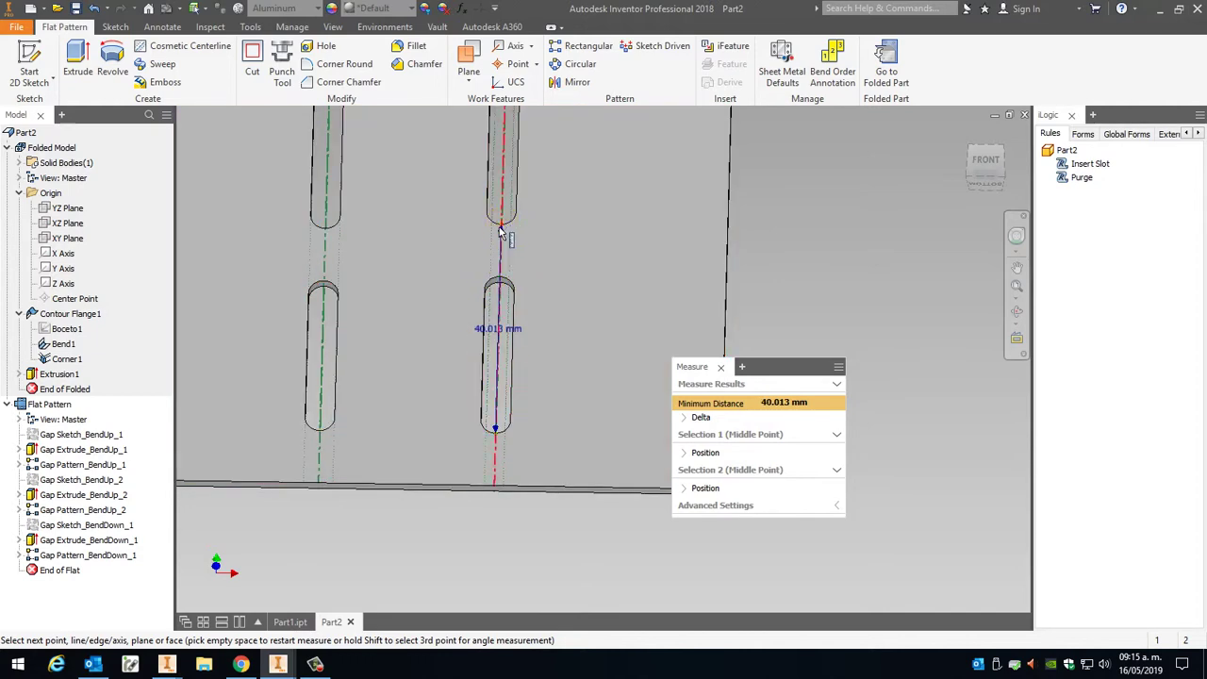
click(500, 279)
scroll(490, 332, down, 2)
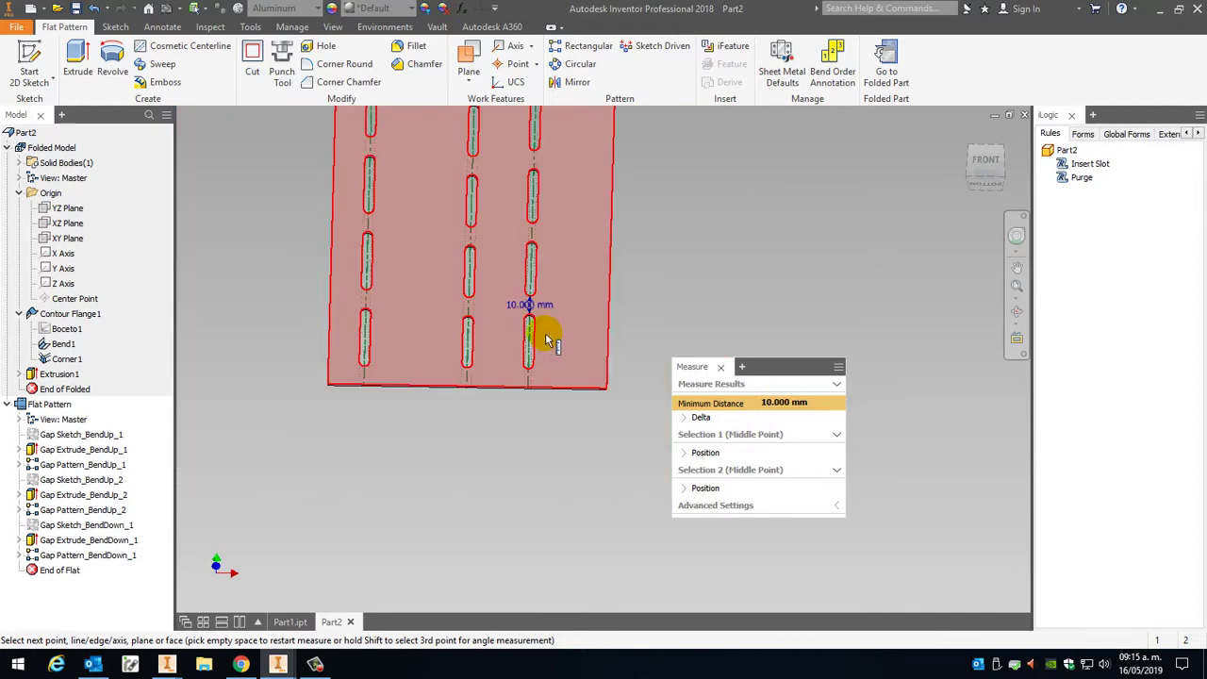
Step: Measure the gap between the two lowest slots on the leftmost bend line
scroll(377, 313, up, 3)
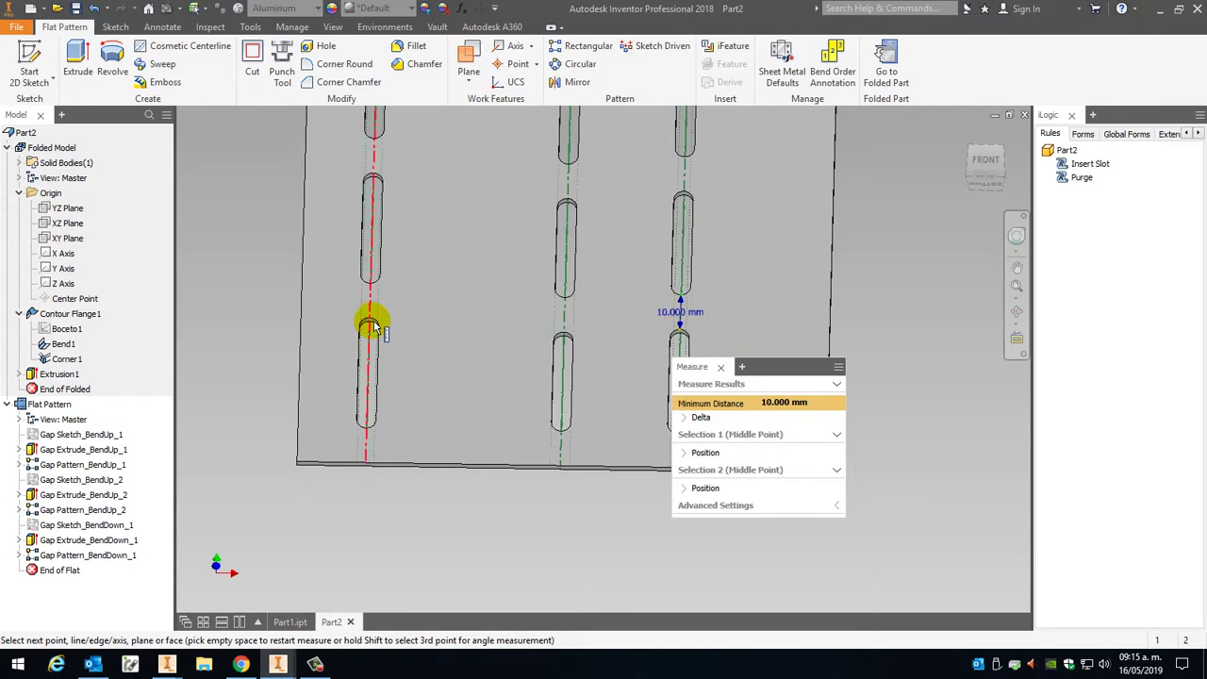
click(370, 323)
scroll(370, 328, up, 3)
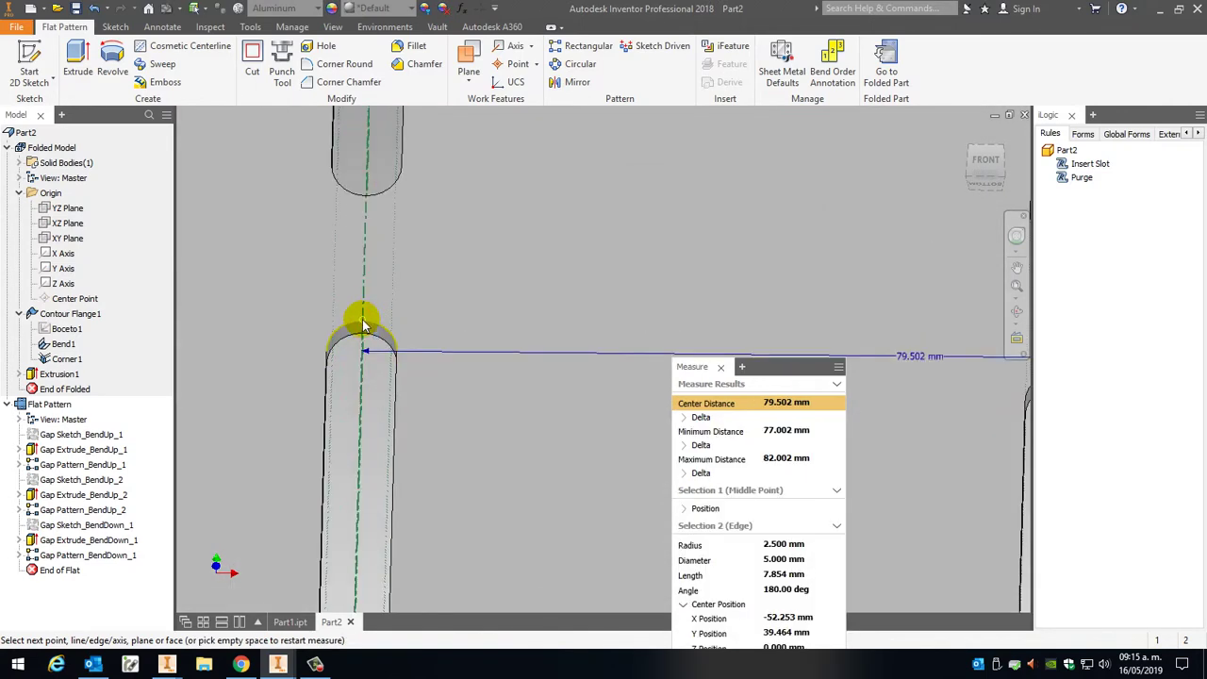
click(364, 325)
click(365, 196)
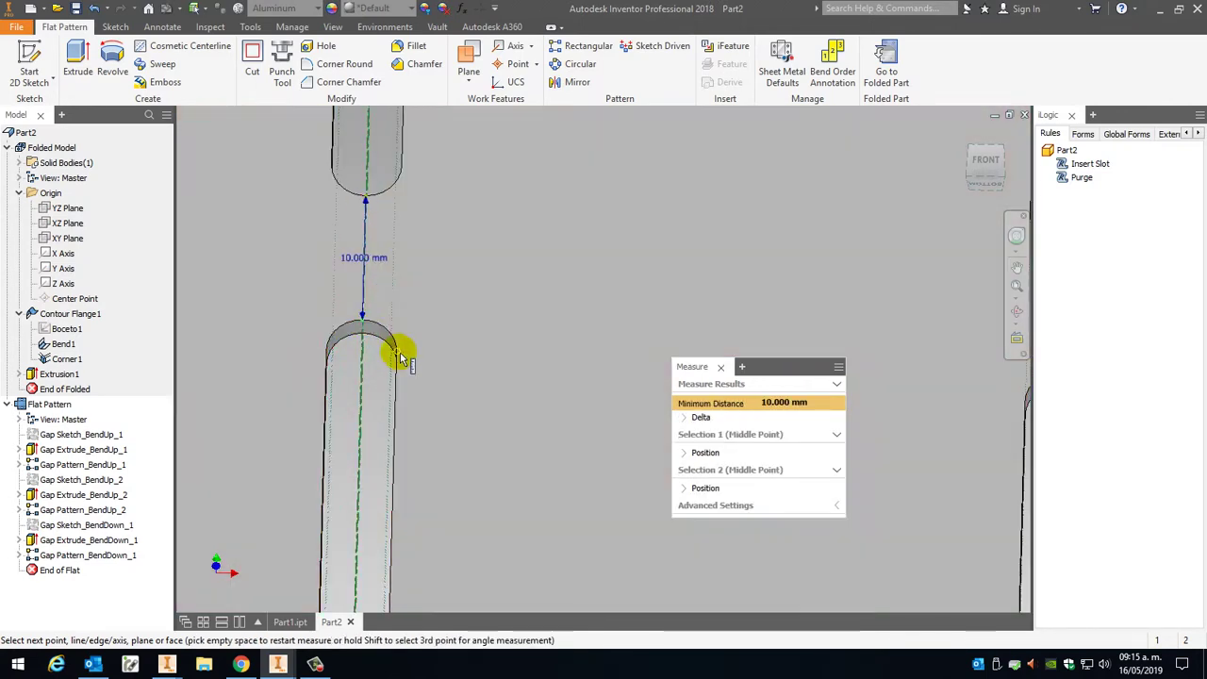
scroll(311, 357, down, 3)
key(Escape)
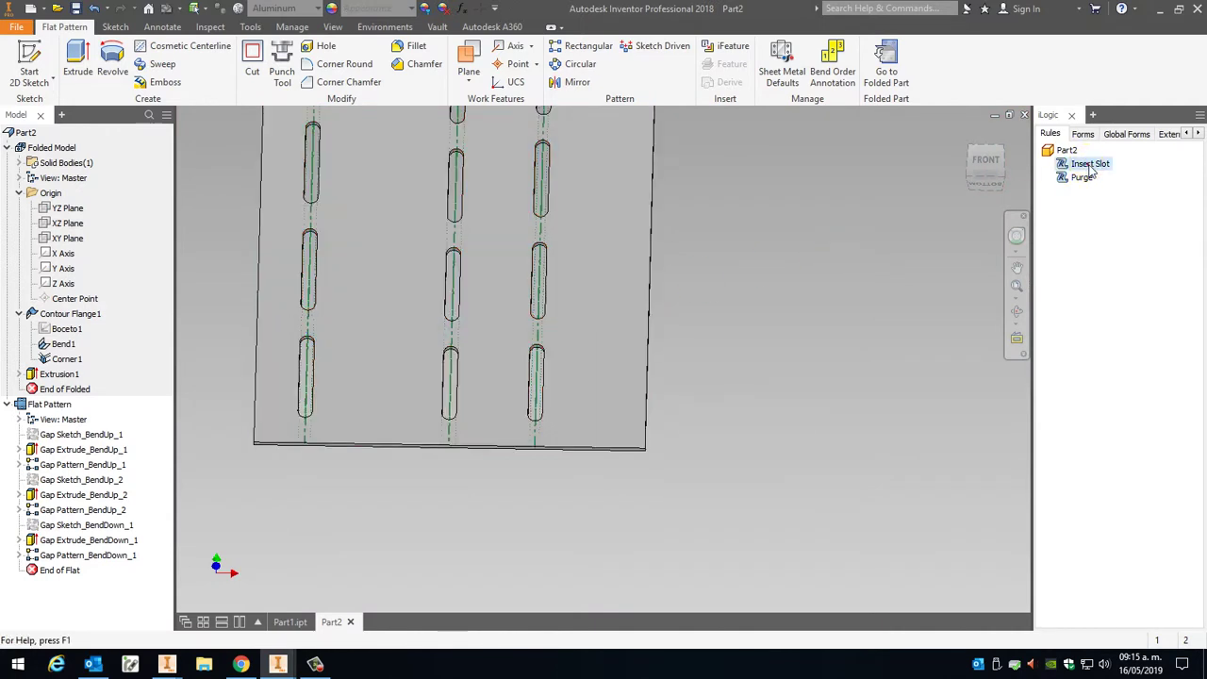
Step: Rerun the Insert Slot rule with a 12.5 mm gap and 0.6 cm wide slots about 35 mm long end to end
scroll(722, 436, down, 2)
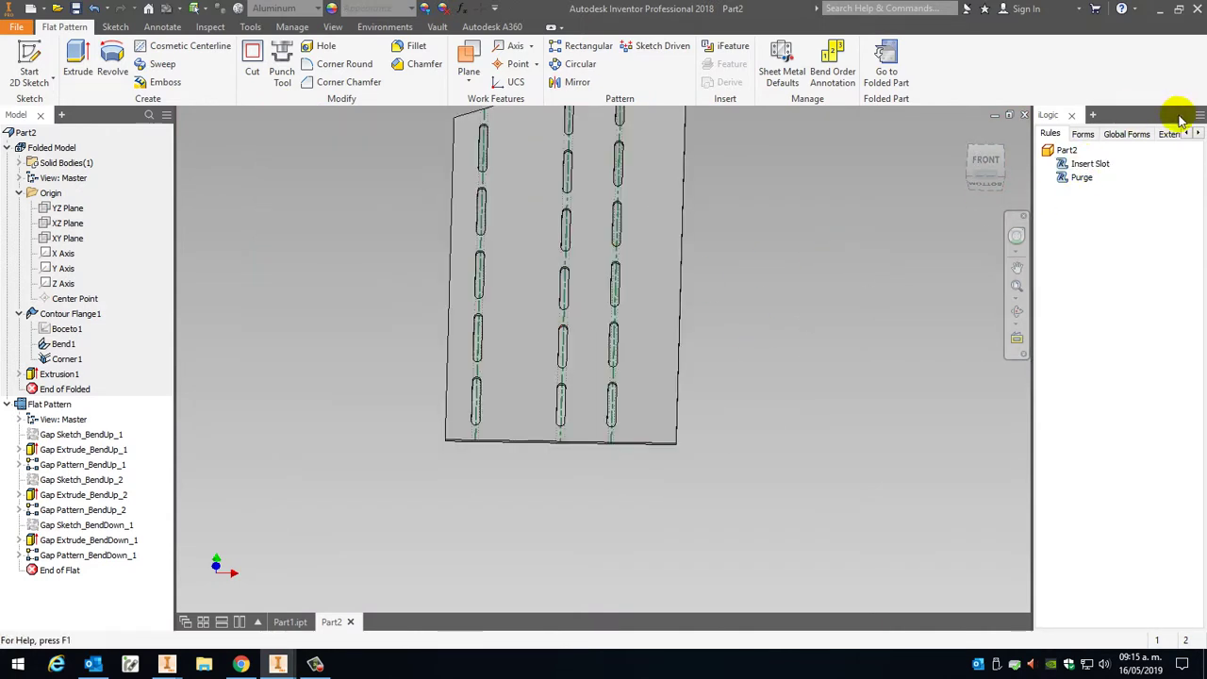
right_click(1087, 168)
click(1124, 171)
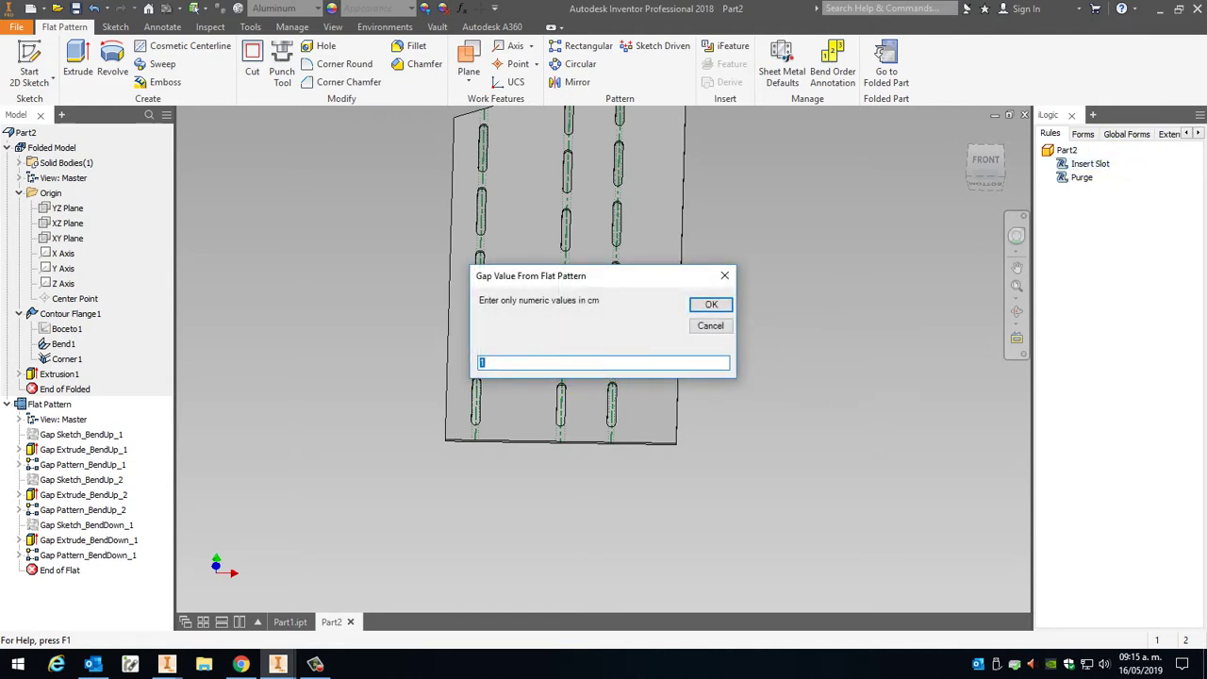
key(Return)
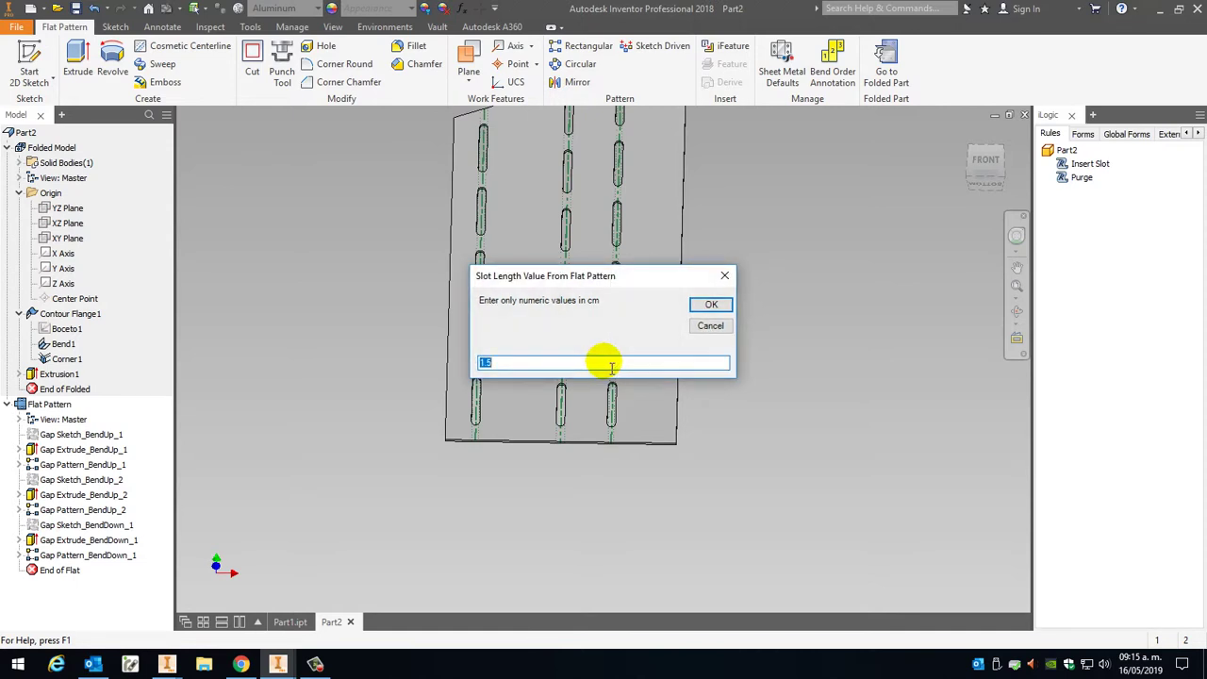
key(Return)
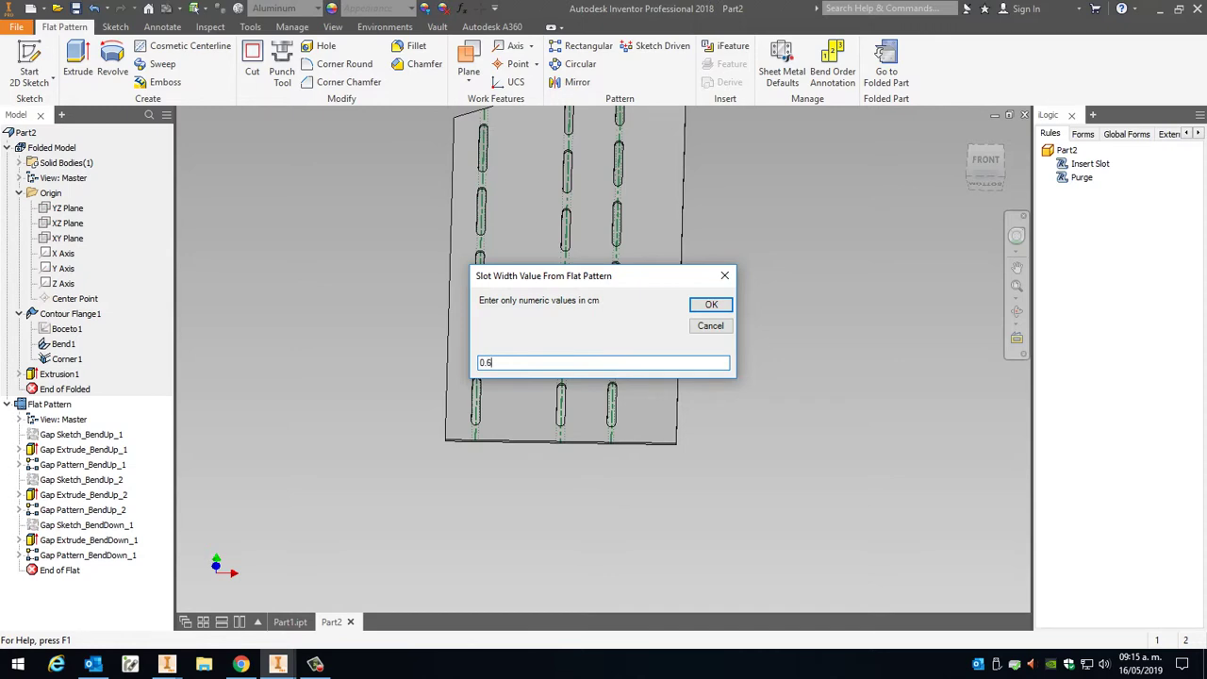
text(0.6)
key(Return)
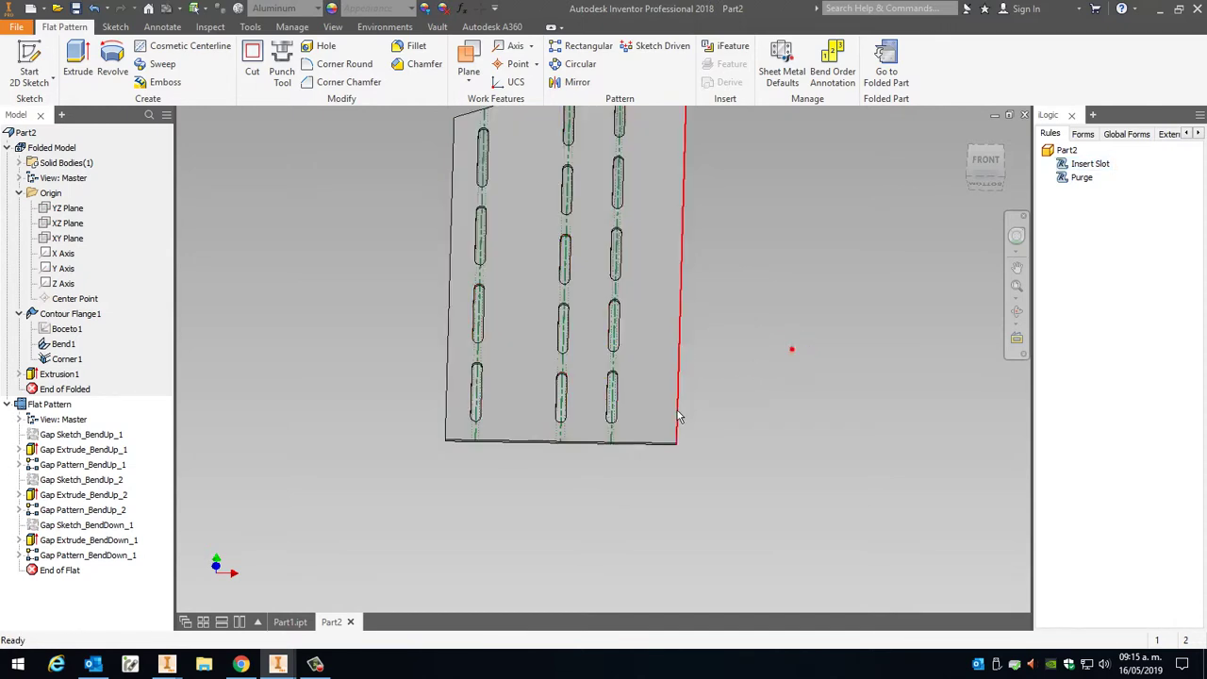
Step: Measure the regenerated lowest slot's distance from the flat pattern's straight bottom edge on the rightmost bend line
scroll(678, 415, up, 5)
key(m)
scroll(776, 463, up, 3)
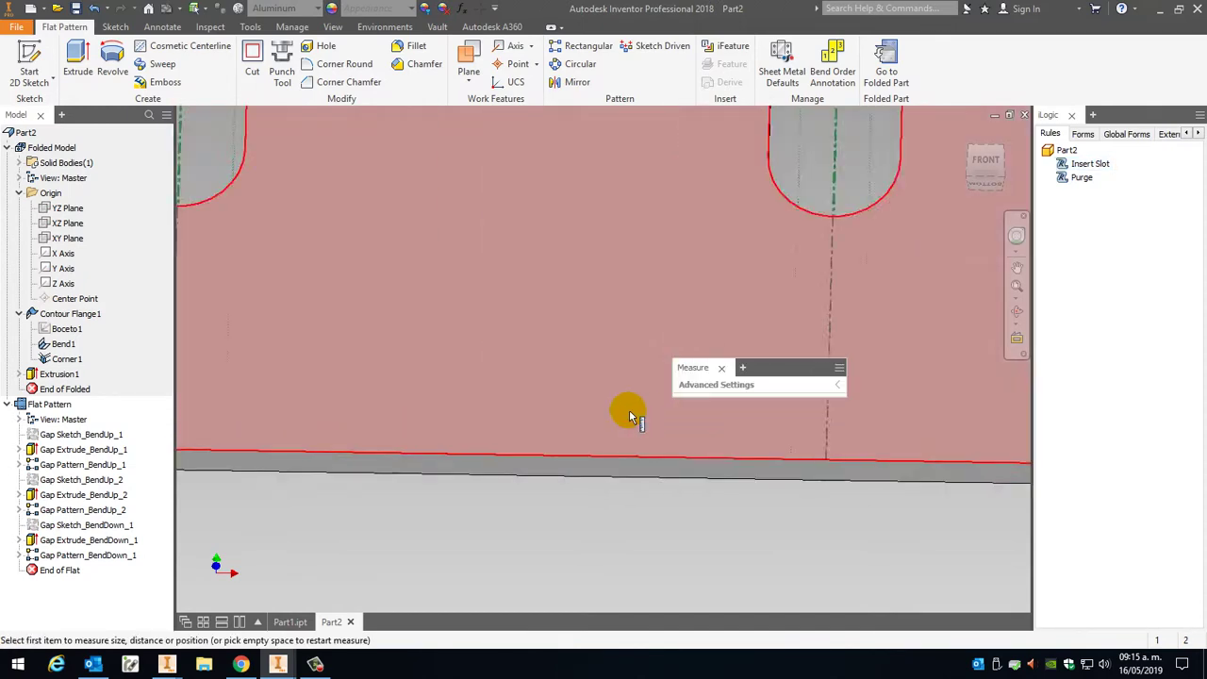
scroll(637, 452, up, 2)
scroll(742, 504, down, 4)
click(743, 503)
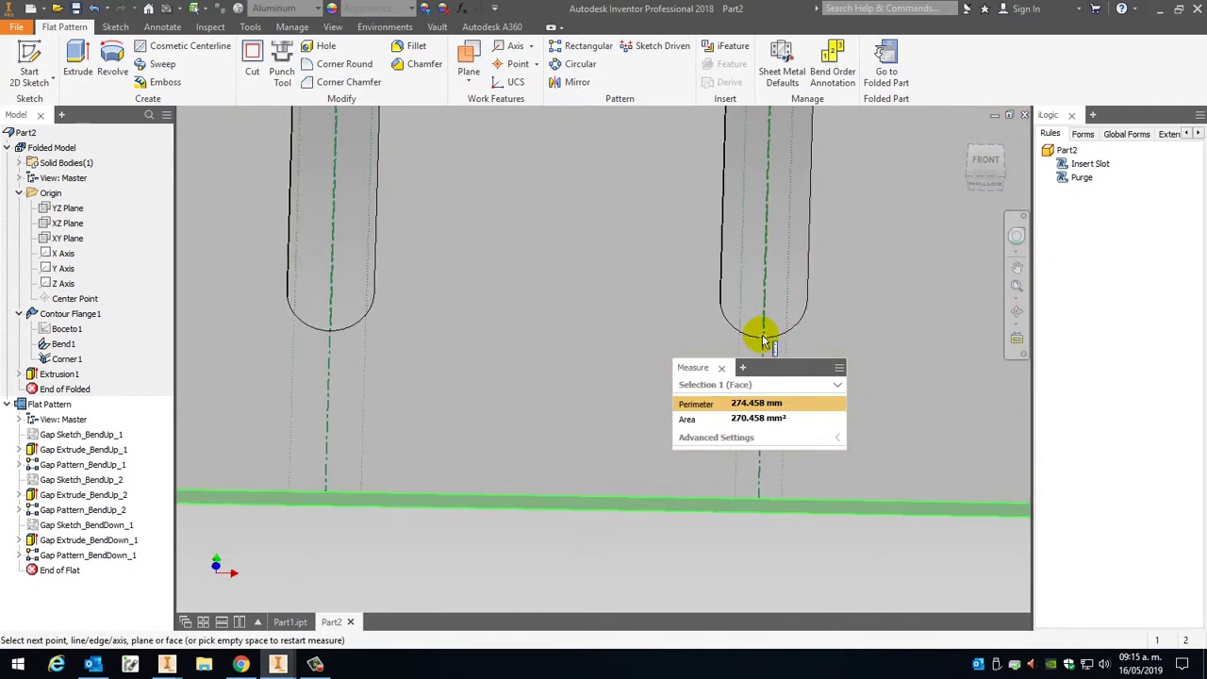
click(763, 337)
Step: Measure the regenerated lowest slot's end-to-end length on the rightmost bend line and the gap to the slot above
scroll(437, 396, down, 3)
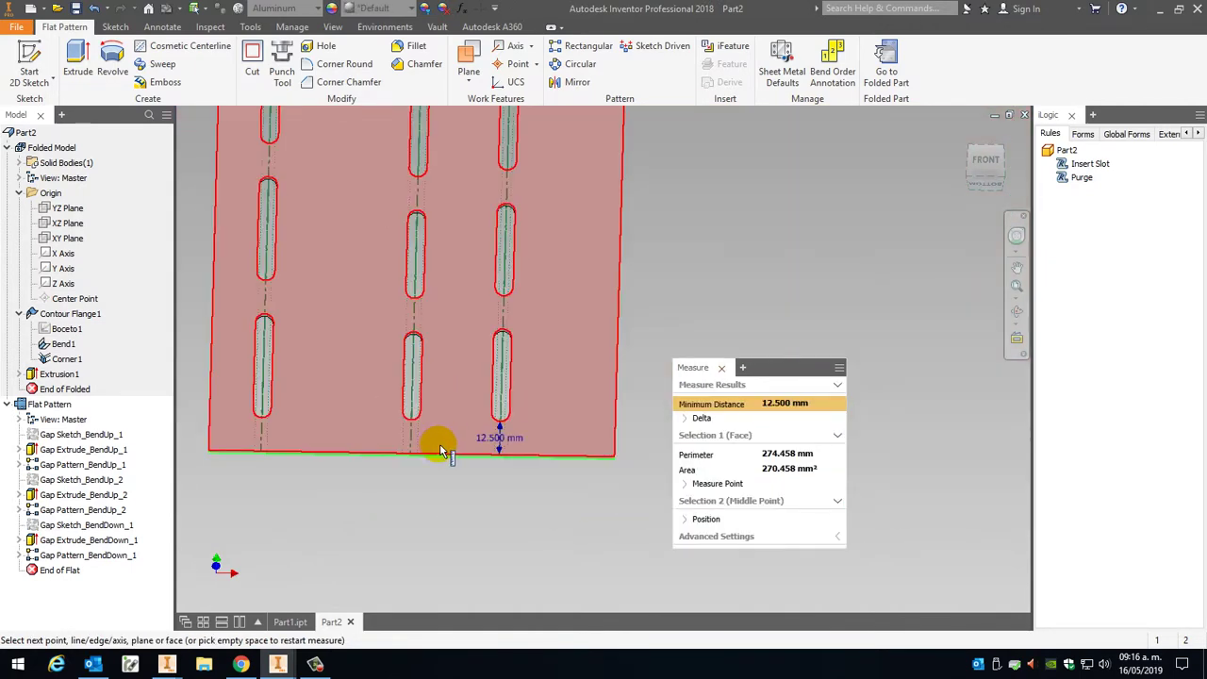
scroll(498, 345, up, 3)
click(501, 311)
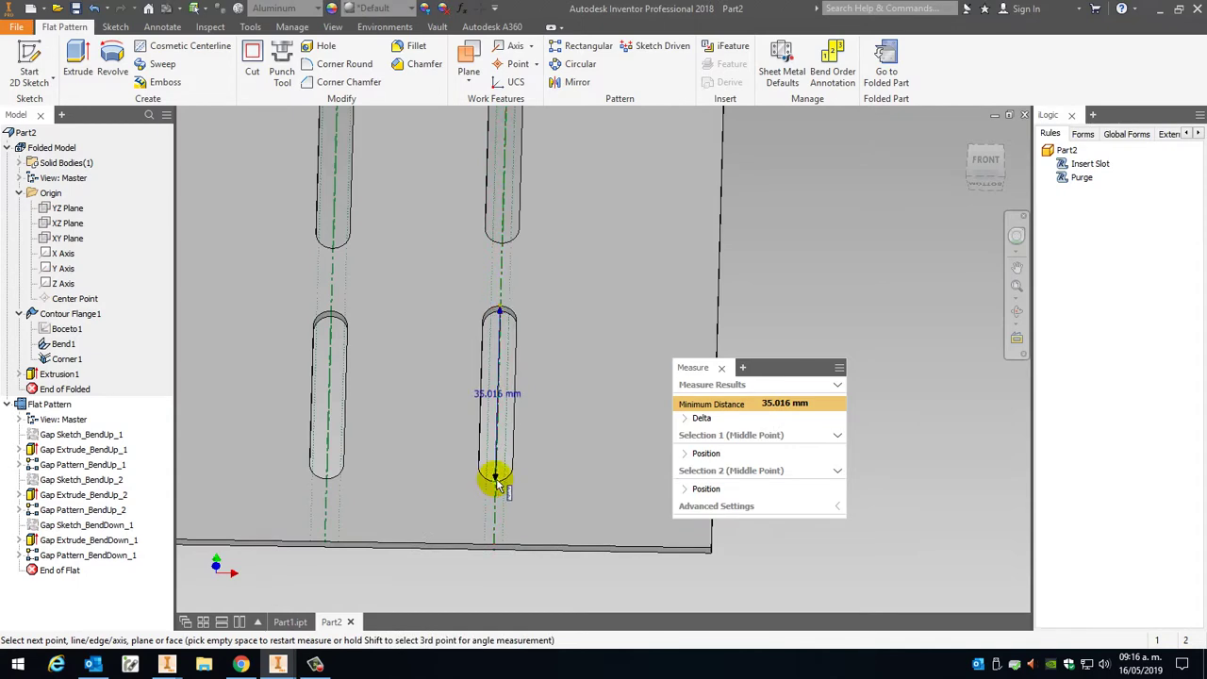
scroll(486, 406, up, 3)
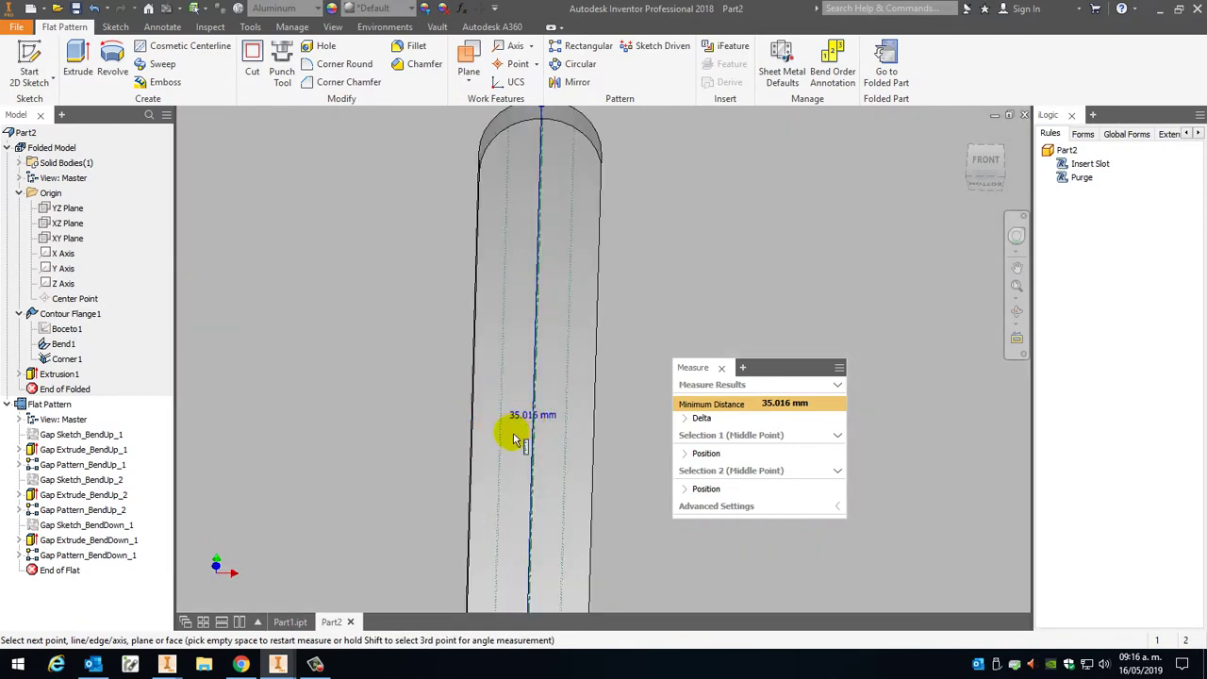
scroll(520, 315, down, 3)
scroll(518, 317, up, 3)
click(518, 318)
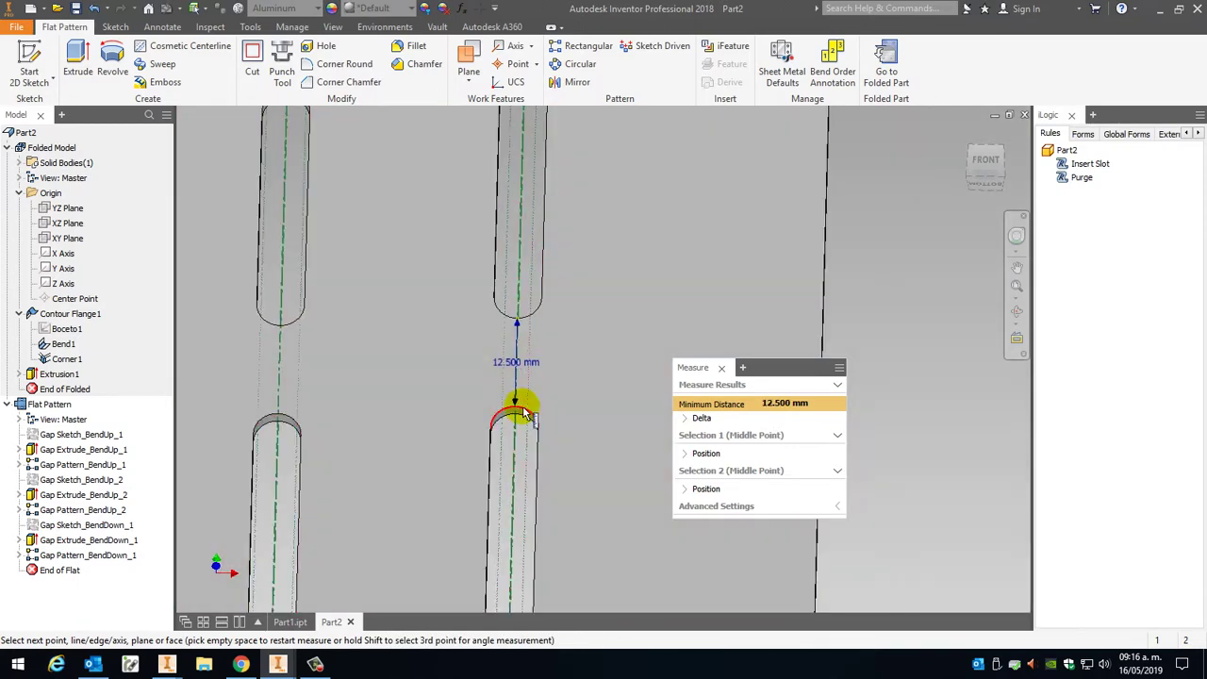
scroll(528, 424, down, 3)
scroll(534, 429, up, 2)
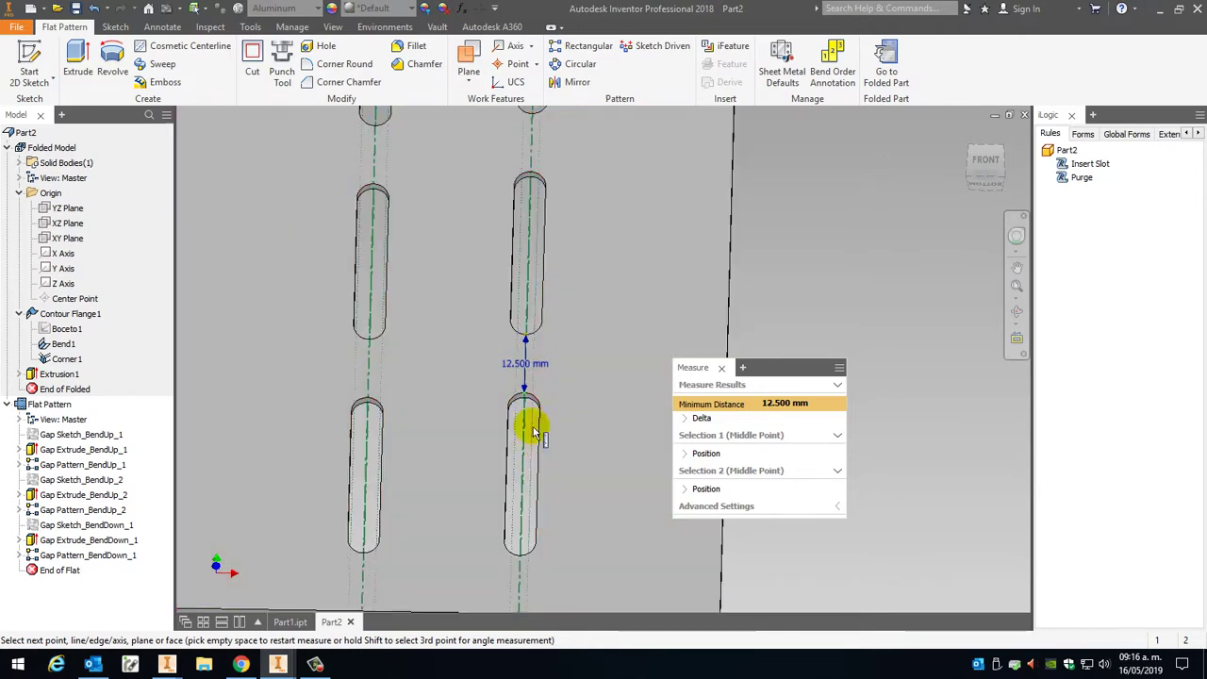
Step: Measure the width of the lowest slot on the rightmost bend line
click(983, 174)
scroll(598, 466, up, 3)
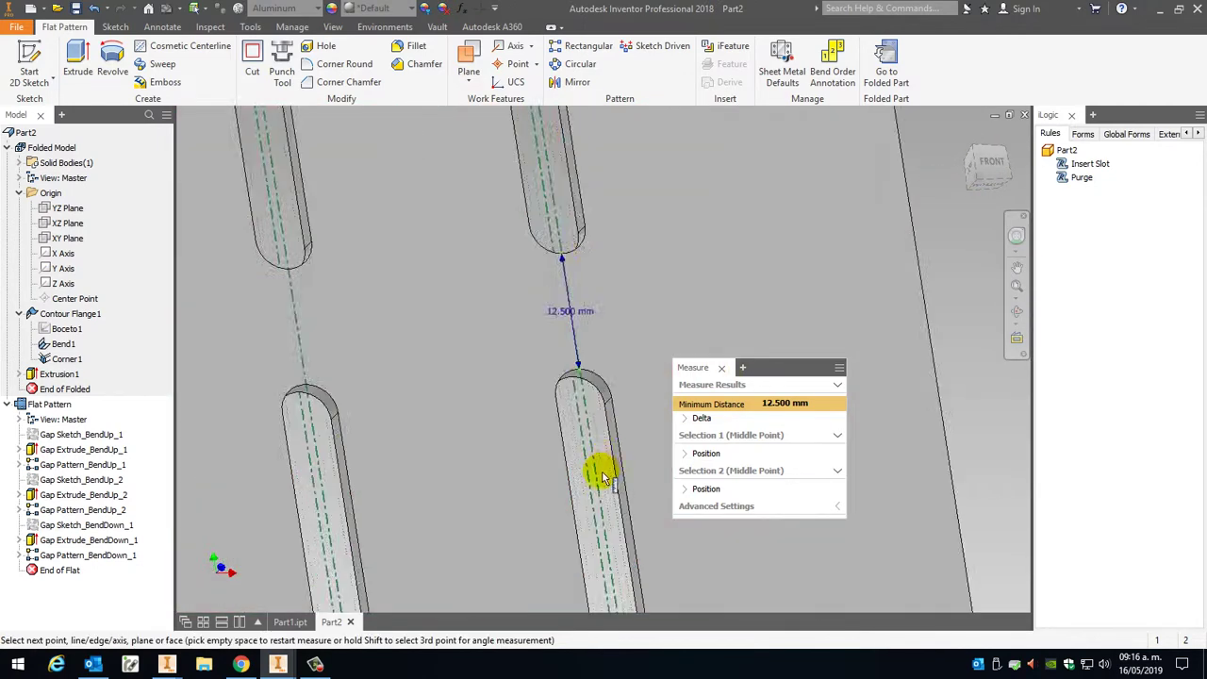
click(637, 439)
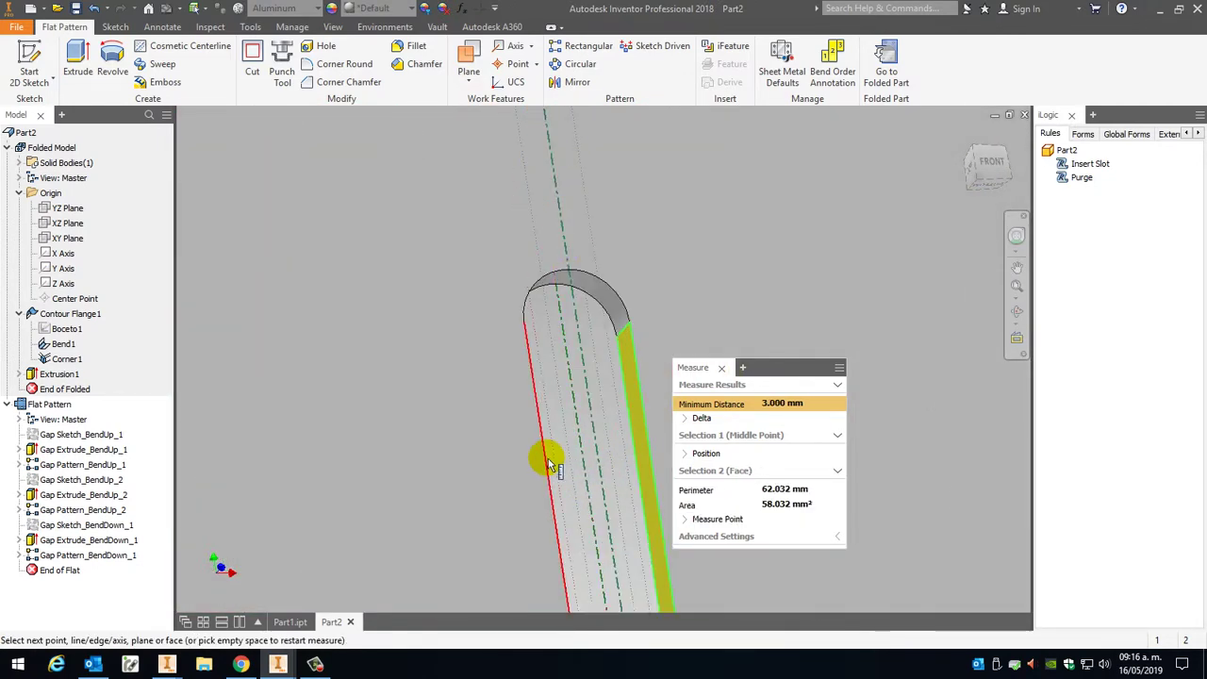
click(550, 462)
Step: Measure the width of the lowest slot on the middle bend line
scroll(633, 347, down, 3)
scroll(547, 409, up, 5)
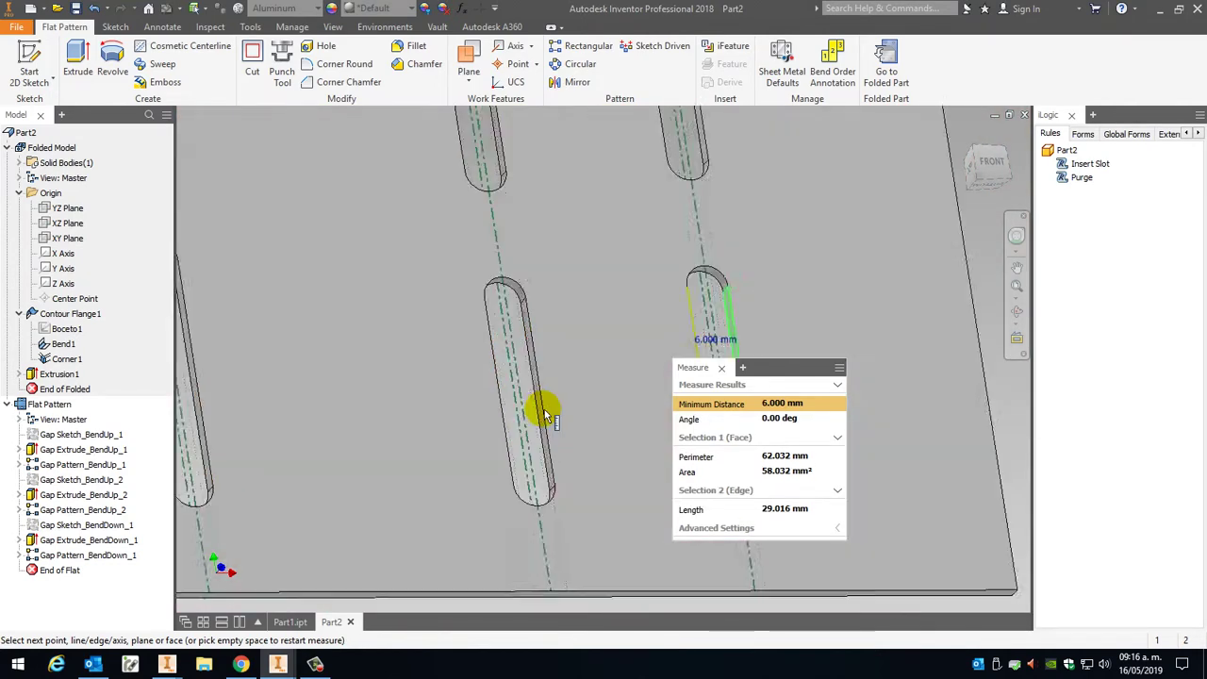
click(527, 402)
scroll(499, 409, down, 2)
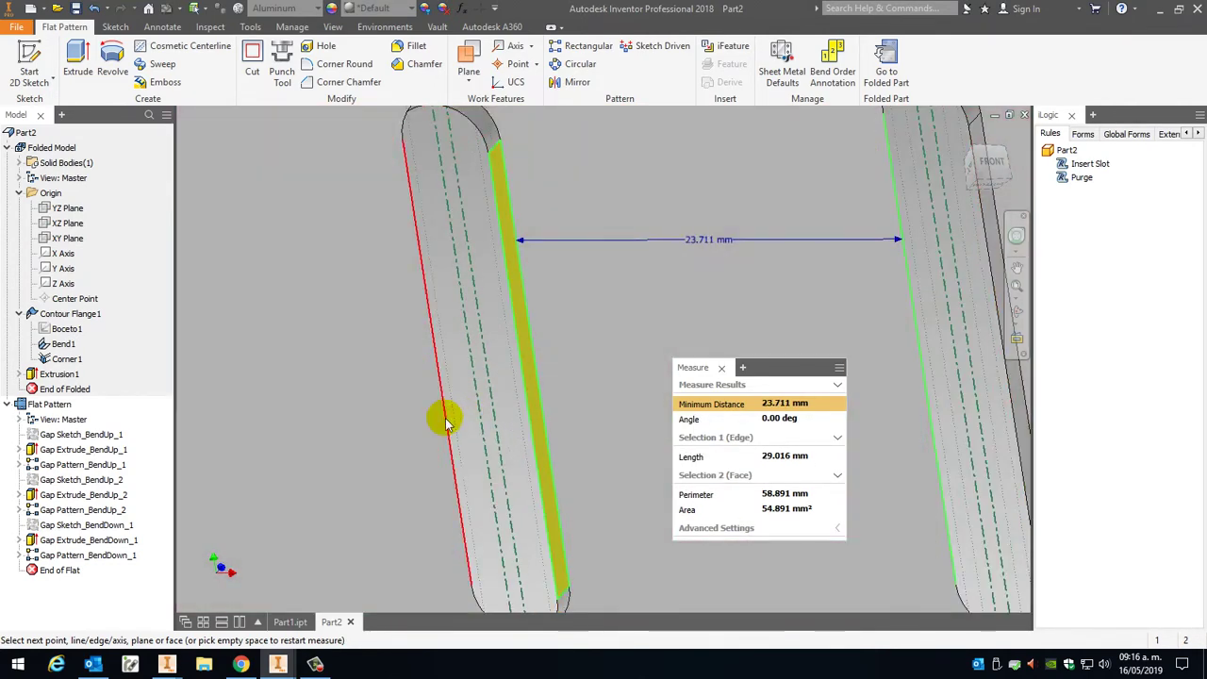
click(447, 423)
Step: Measure the uppermost slots' distances from the slanted edge on the middle and rightmost bend lines
scroll(447, 424, down, 3)
scroll(507, 350, down, 2)
scroll(368, 142, up, 5)
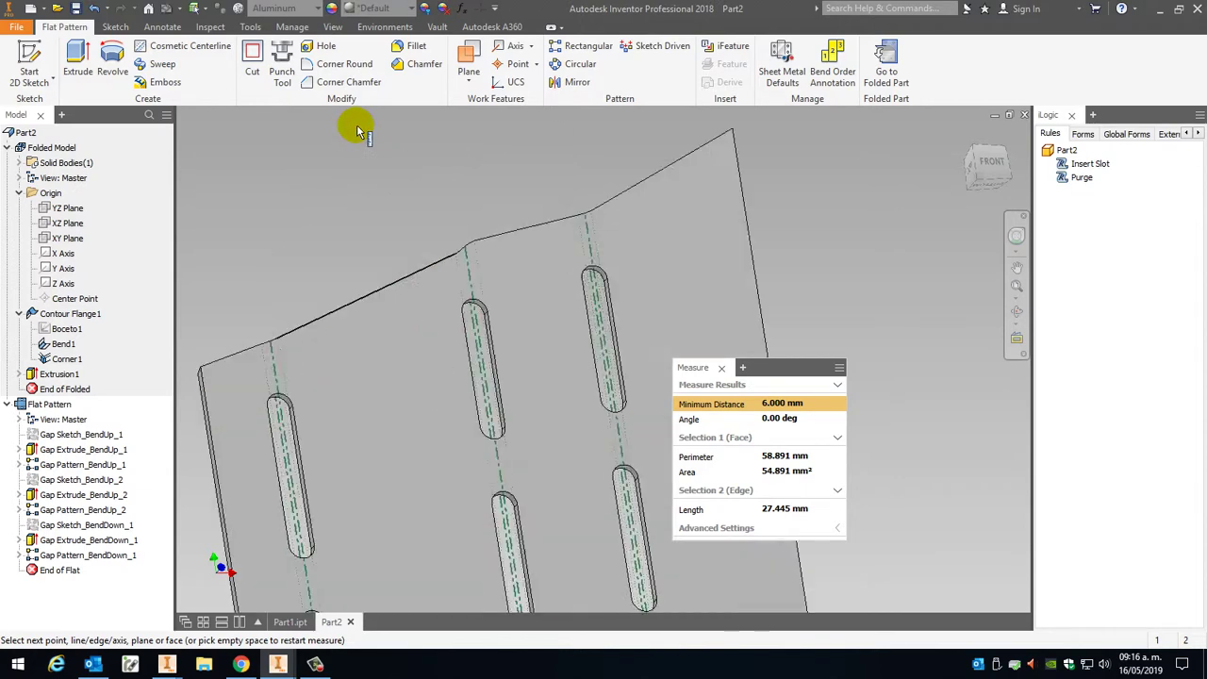
click(467, 194)
scroll(474, 294, up, 3)
click(476, 299)
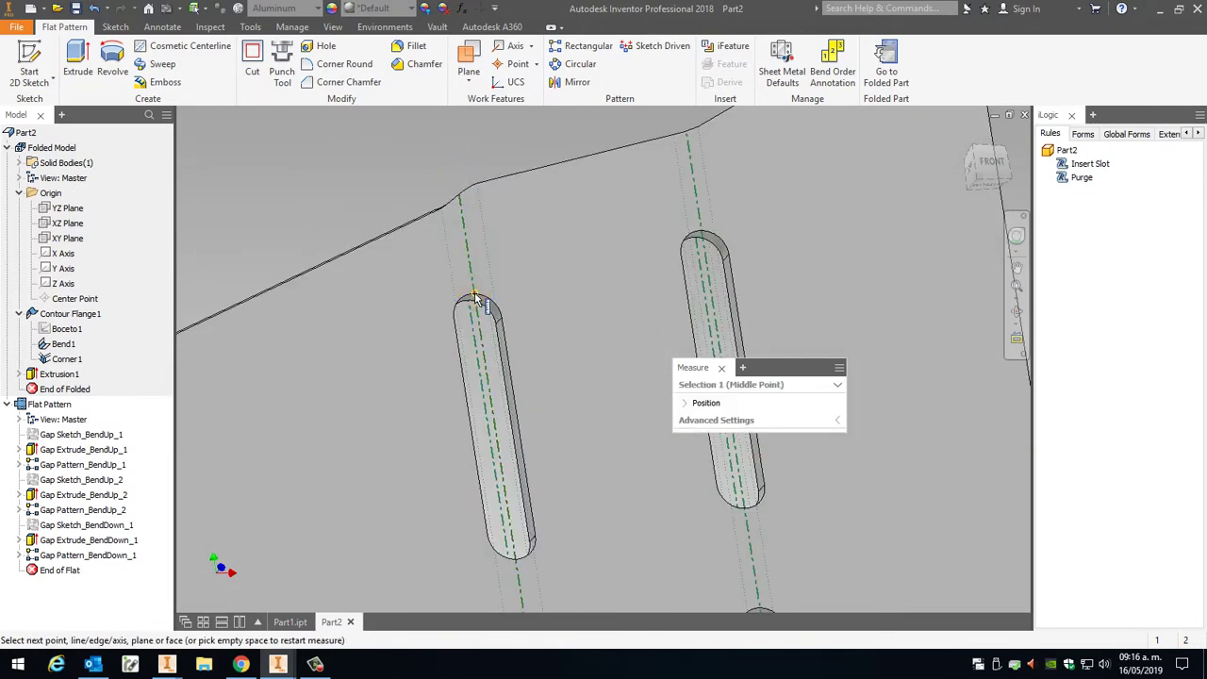
click(460, 200)
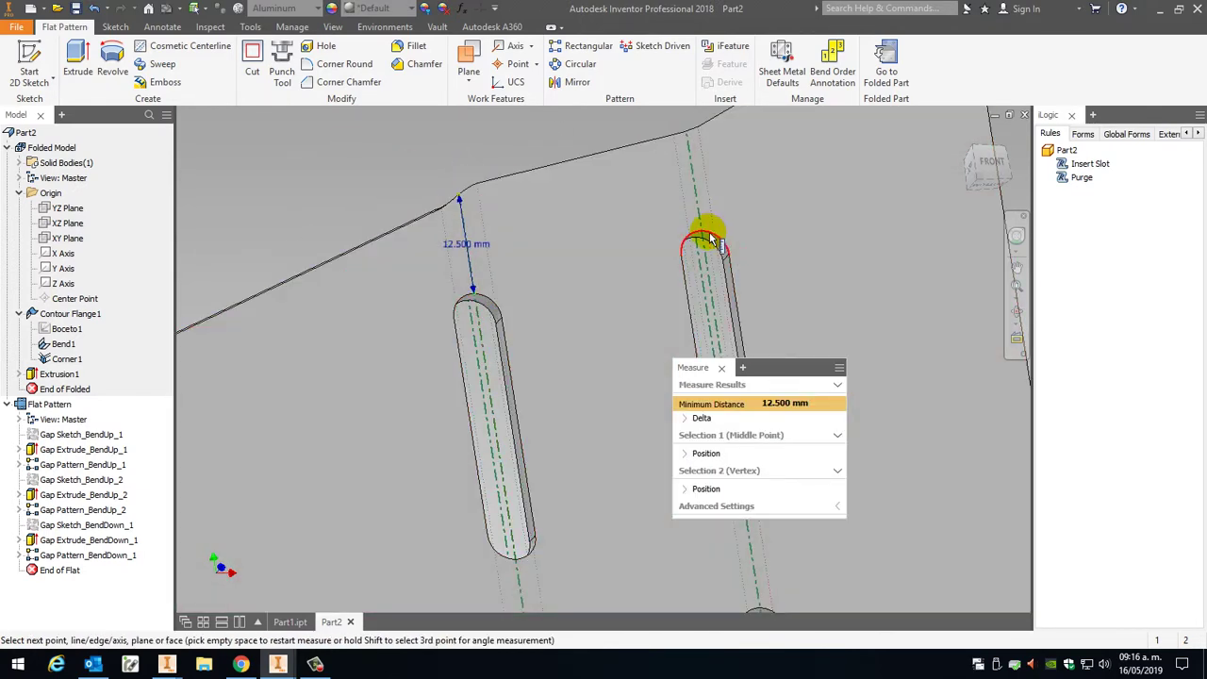
click(702, 234)
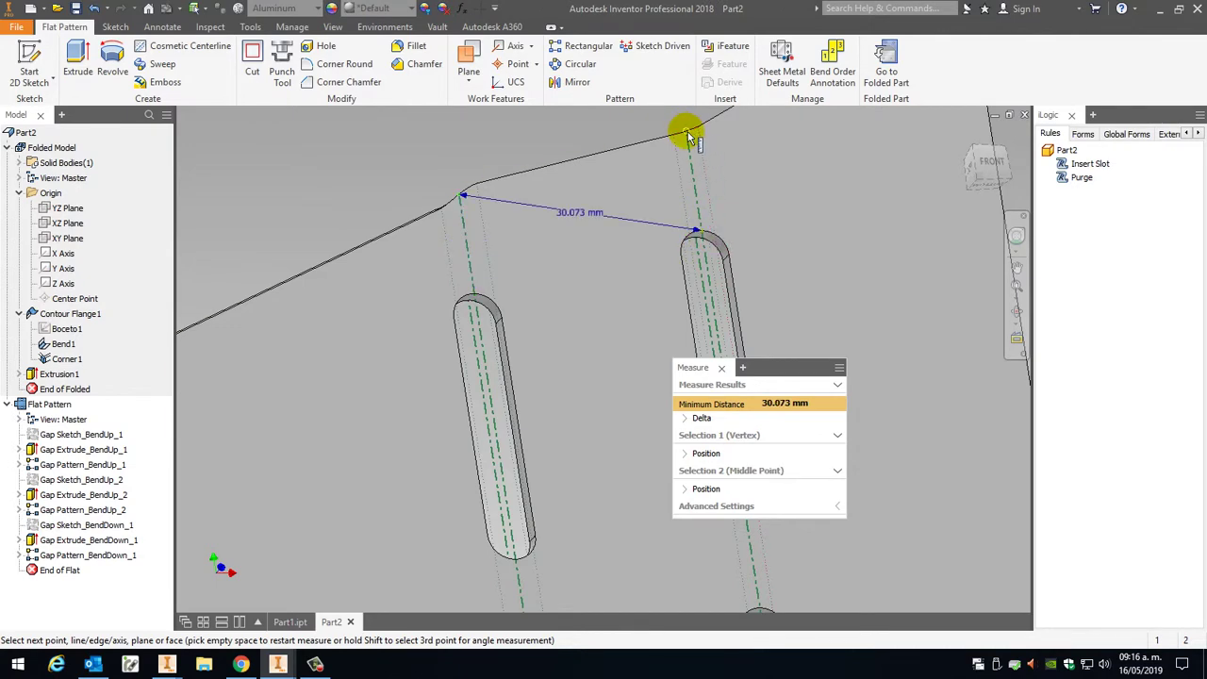
click(690, 138)
Step: Measure the uppermost slot's distance from the slanted edge on the leftmost bend line
scroll(588, 261, down, 3)
scroll(512, 302, up, 3)
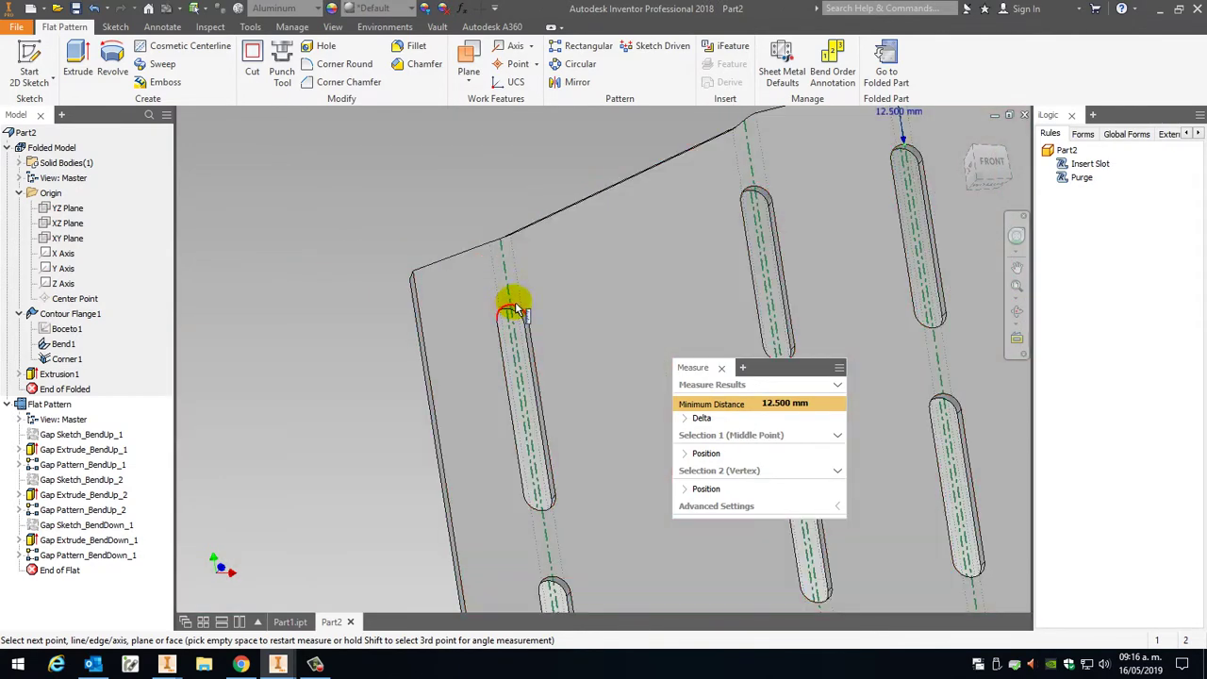
click(514, 306)
click(501, 242)
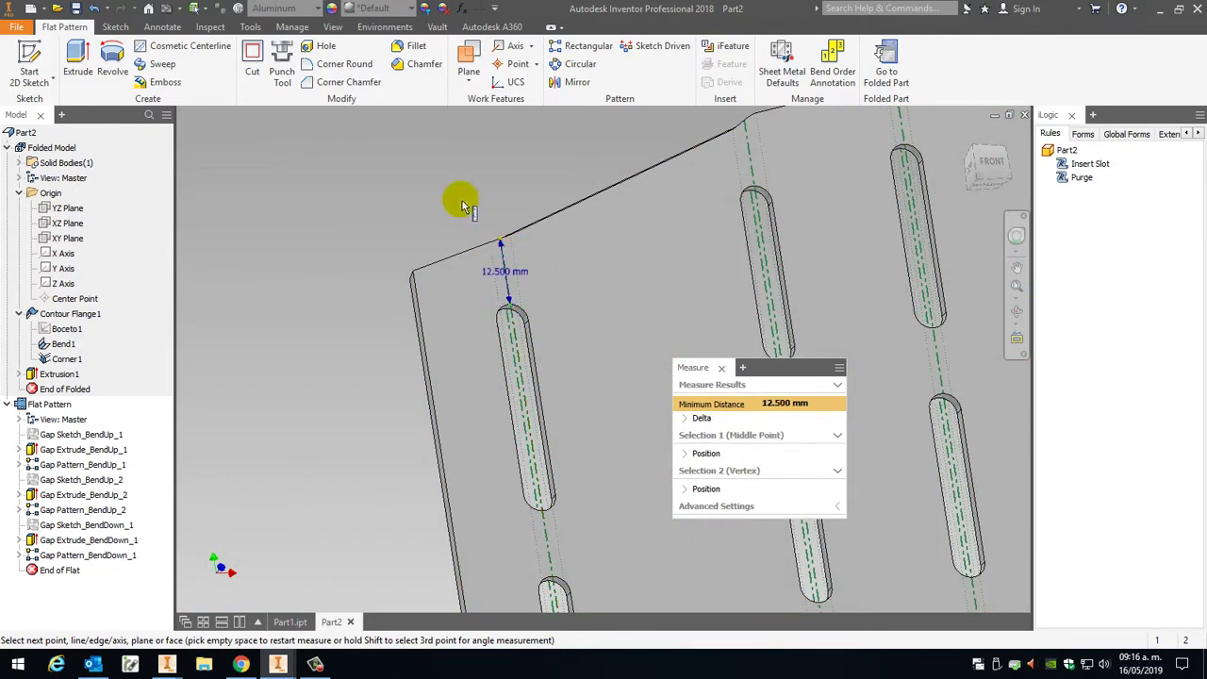
scroll(400, 180, down, 3)
scroll(557, 318, up, 4)
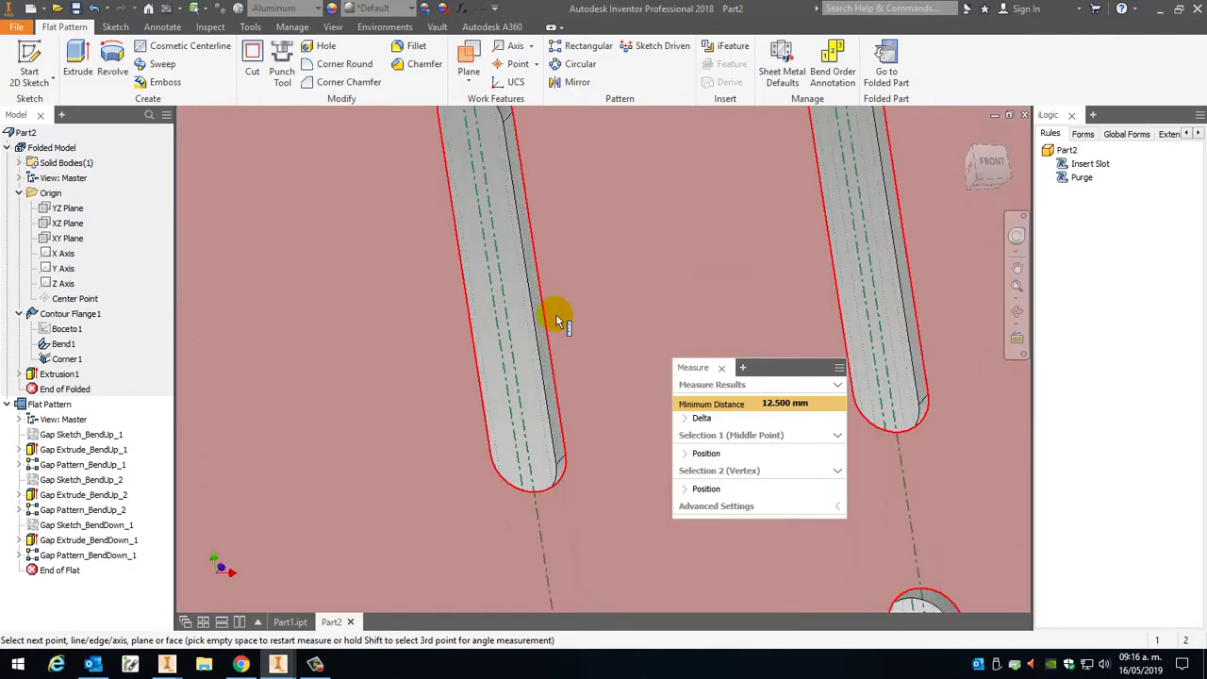
scroll(485, 394, down, 1)
scroll(553, 493, up, 5)
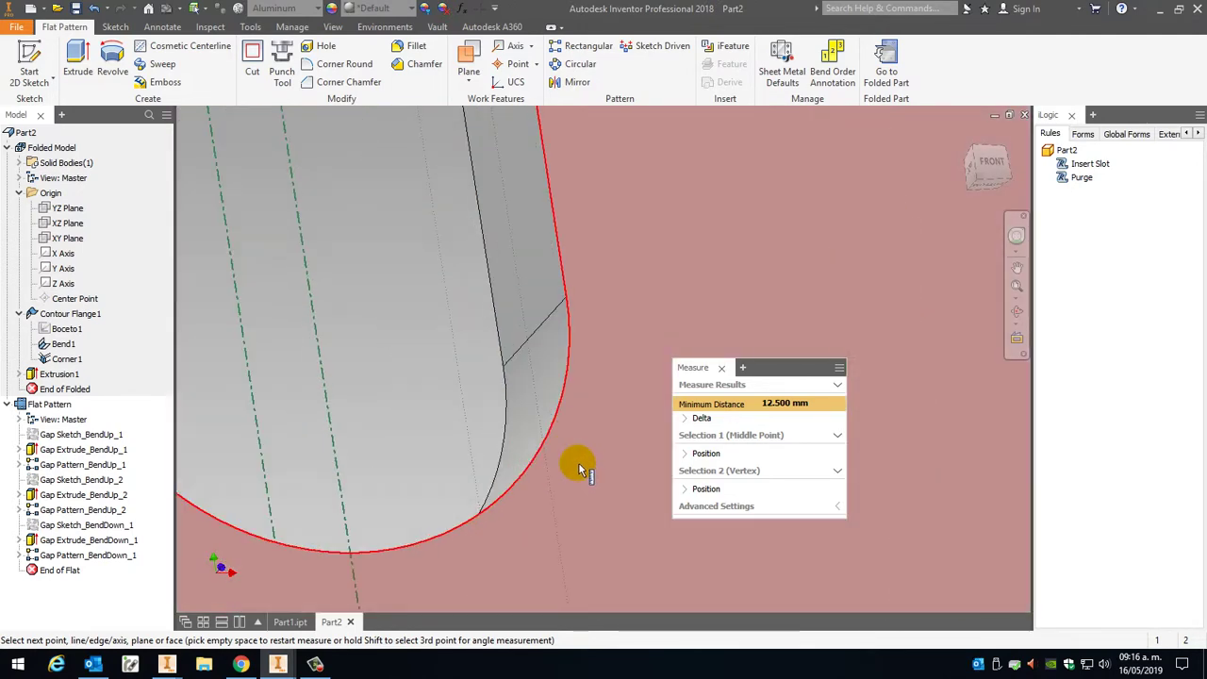
scroll(452, 333, down, 6)
key(Escape)
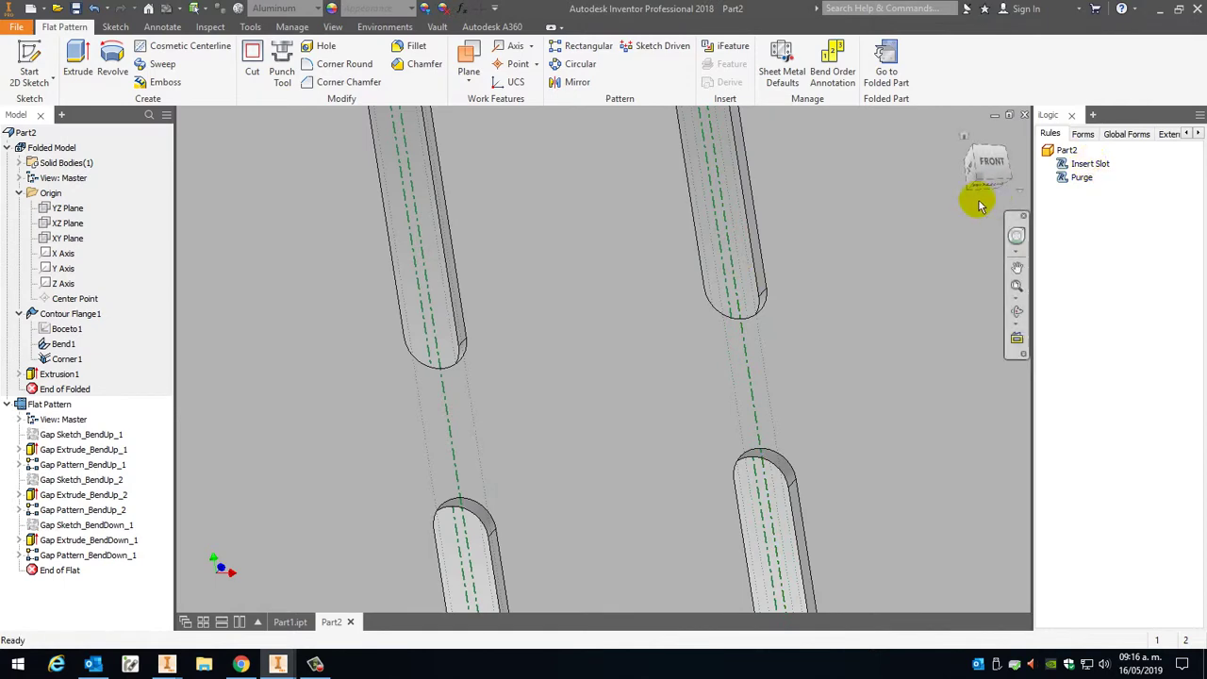
Step: Rerun the Insert Slot rule with a 1.25 cm gap, 1.6 cm slot length and 0.2 cm slot width
scroll(981, 196, down, 2)
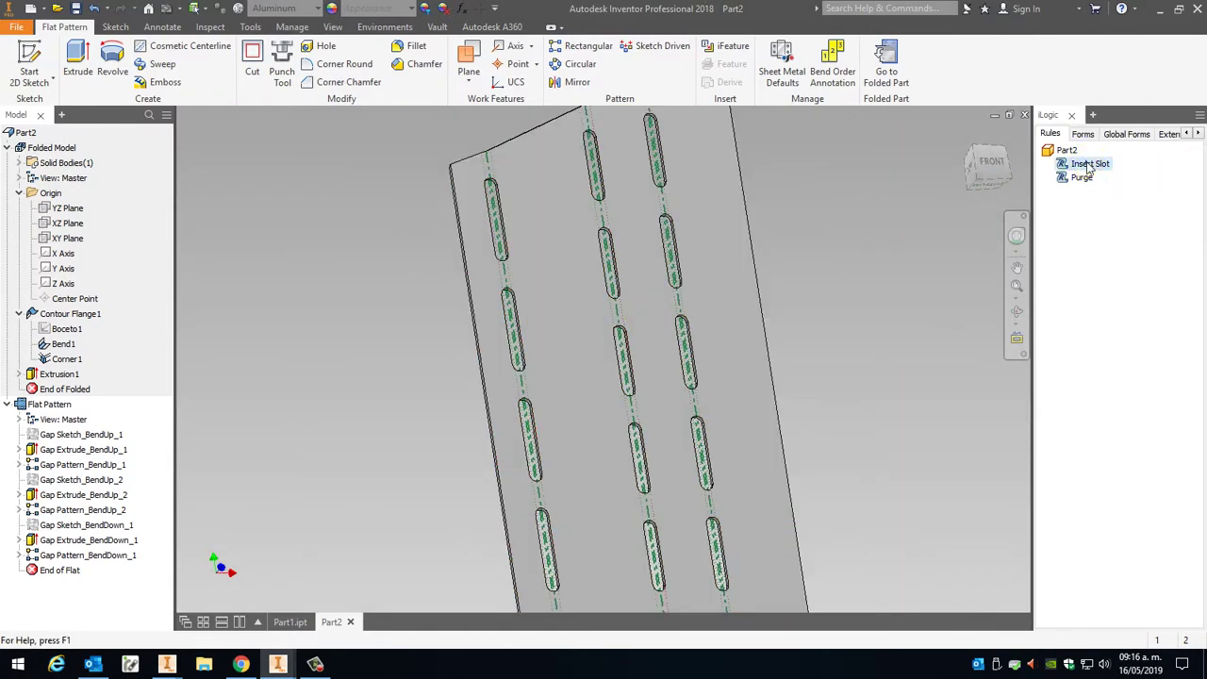
right_click(1094, 164)
click(1112, 166)
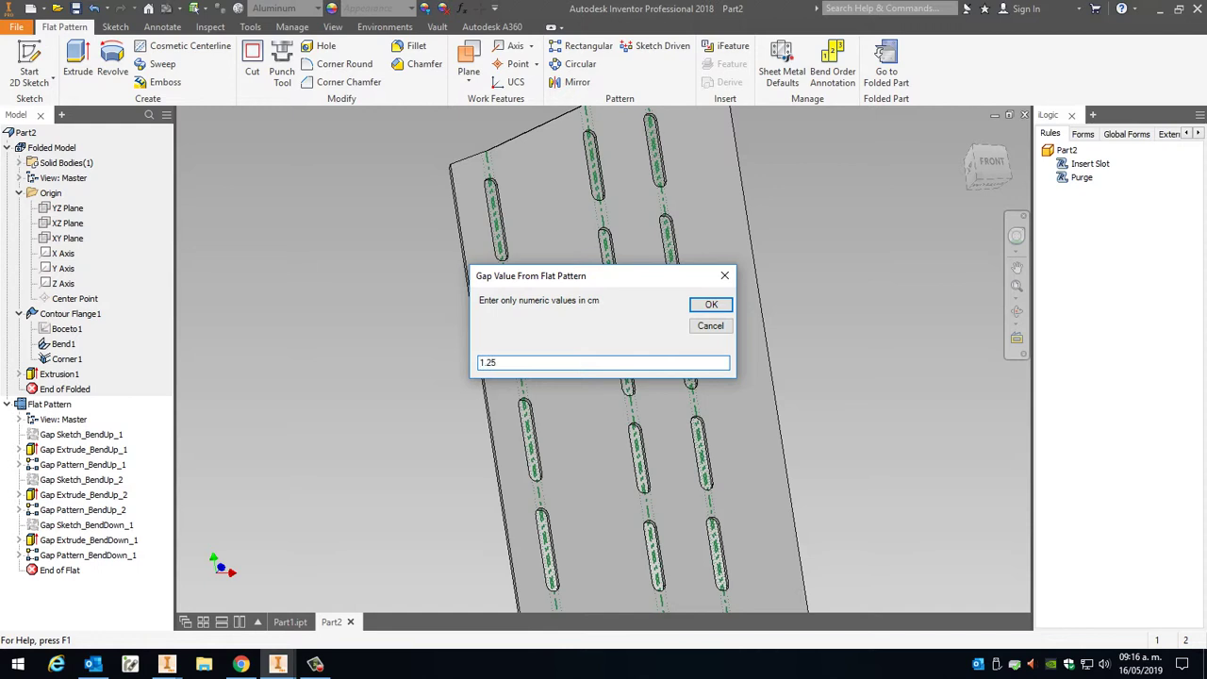
key(Return)
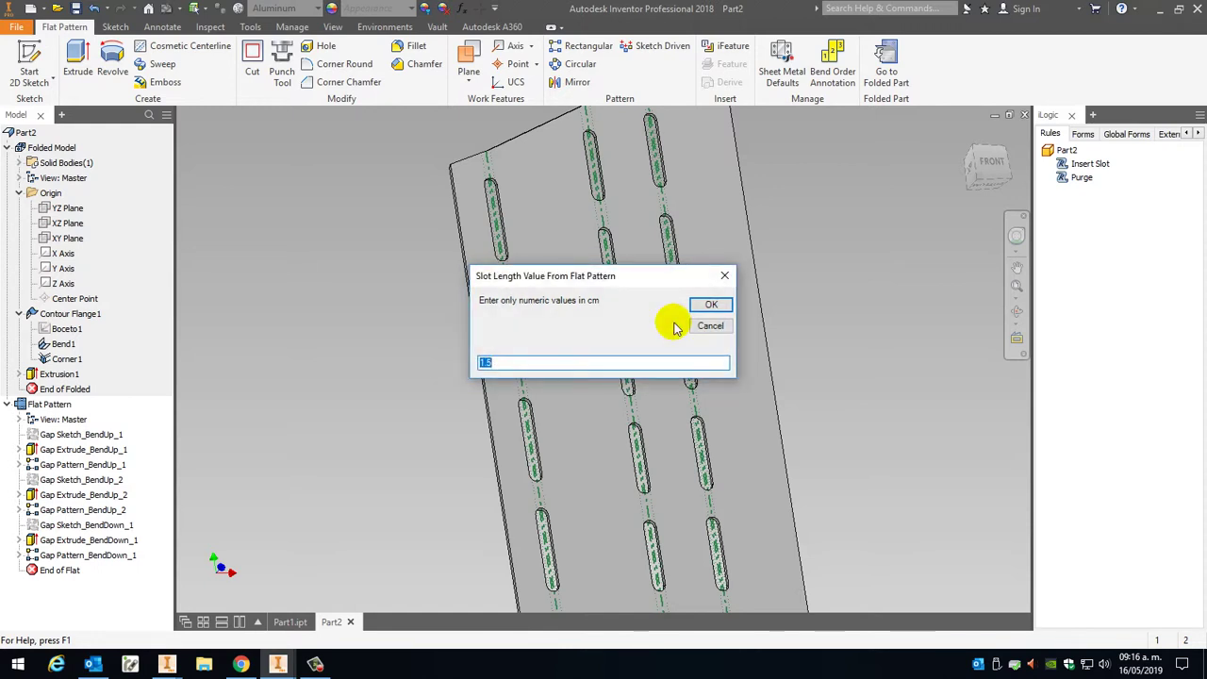
text(1)
key(Return)
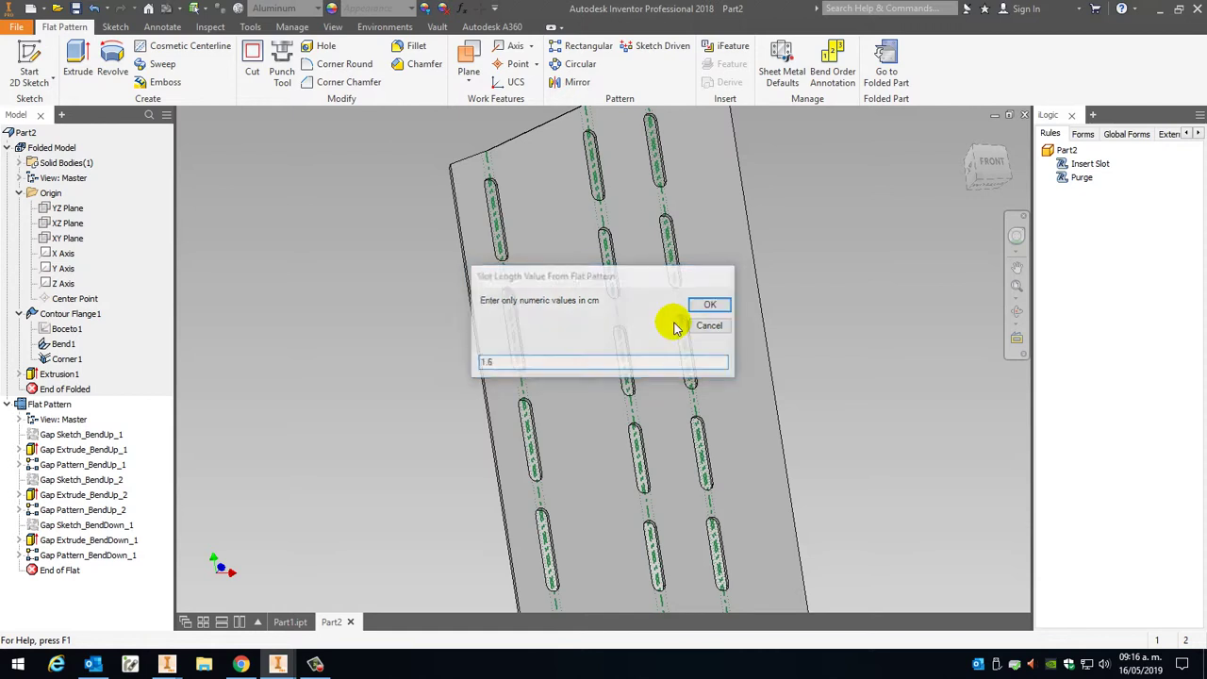
text(0)
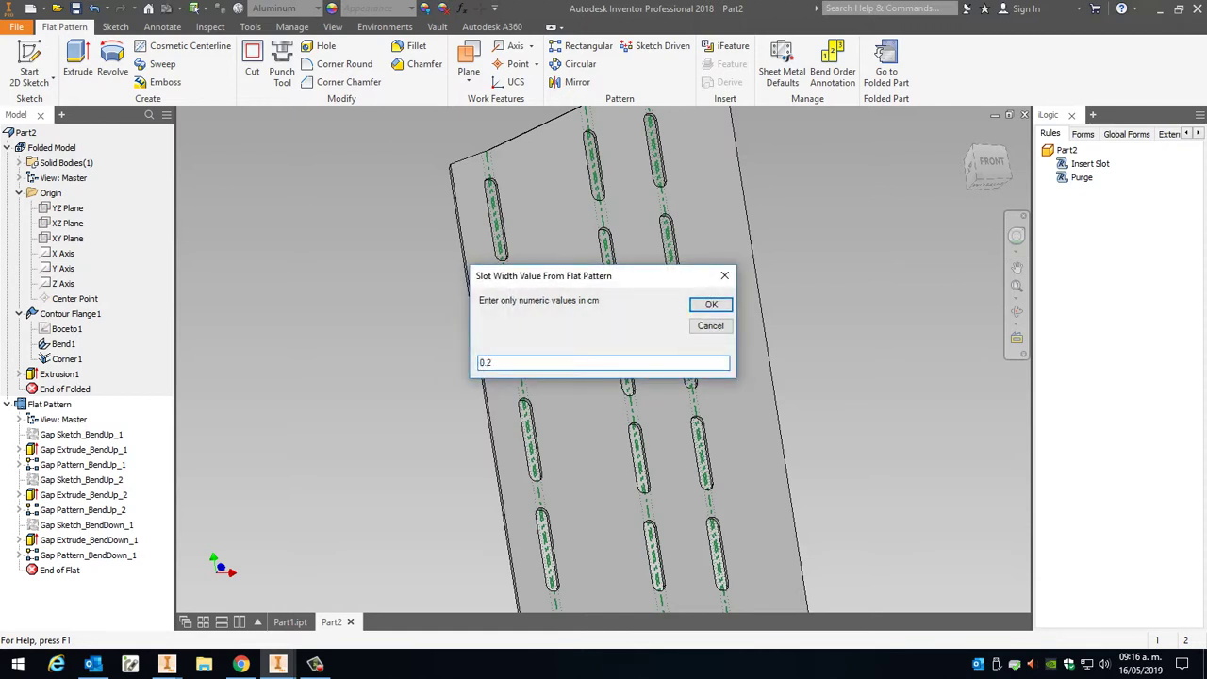
text(.2)
key(Return)
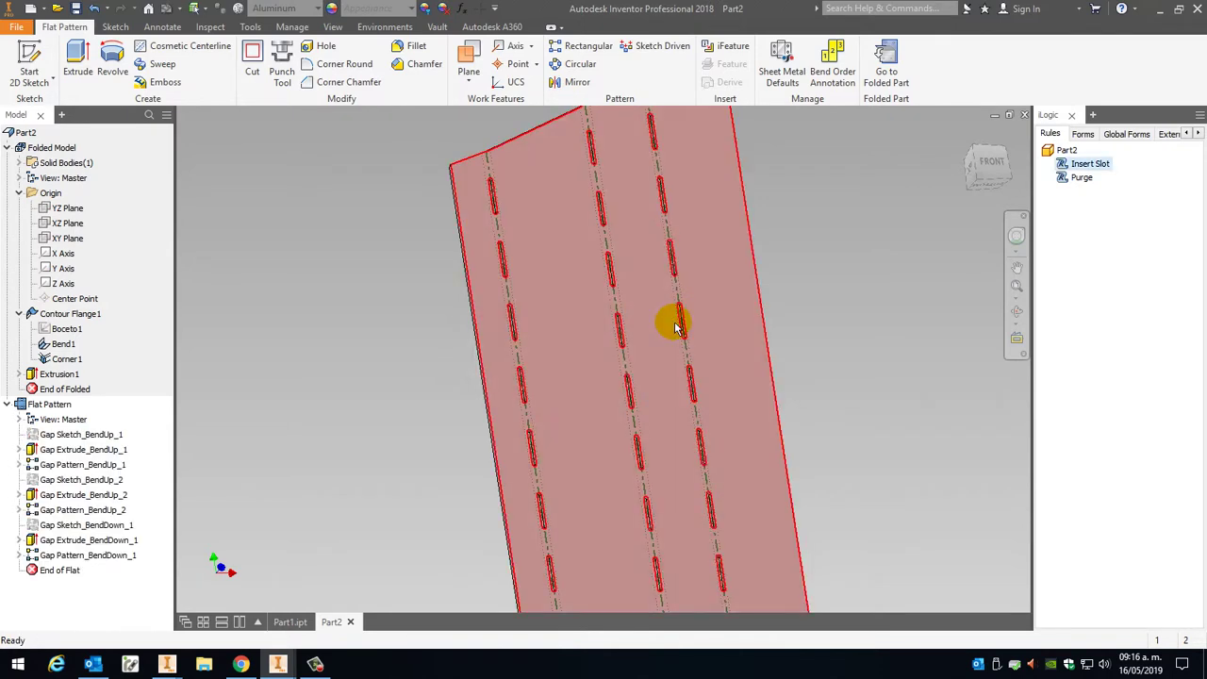
Step: Measure the width of a regenerated slot midway along the rightmost bend line
scroll(702, 421, up, 6)
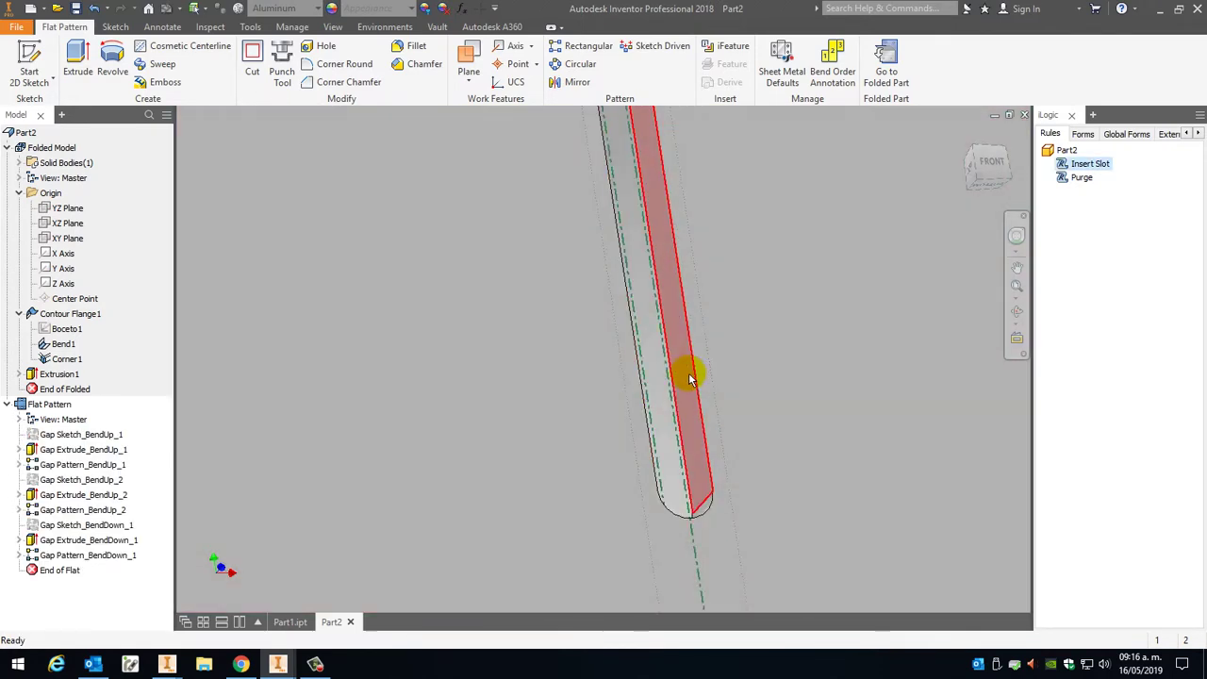
key(m)
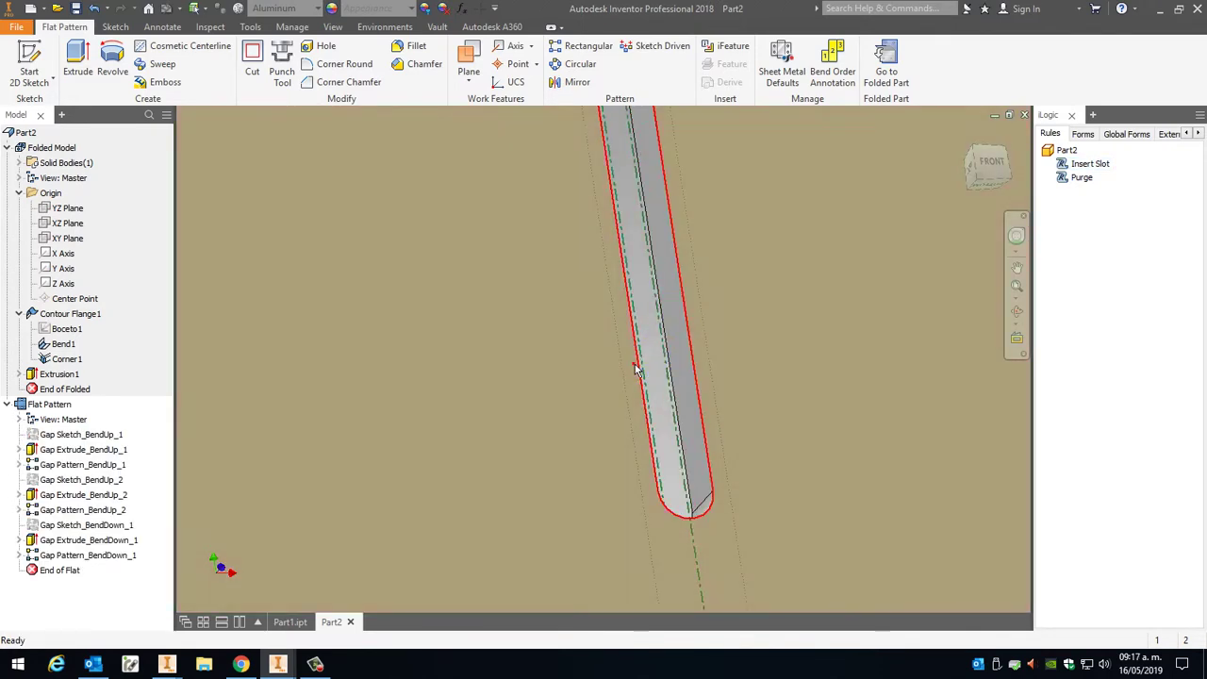
click(663, 365)
click(674, 330)
click(636, 345)
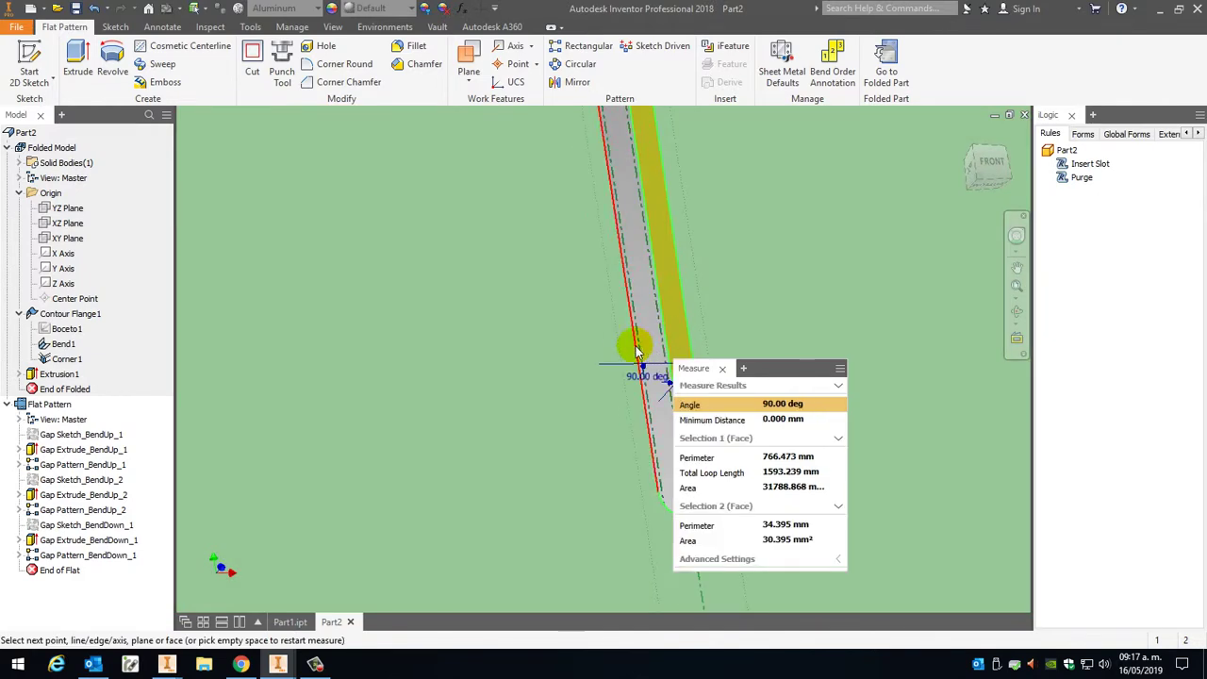
scroll(570, 304, down, 4)
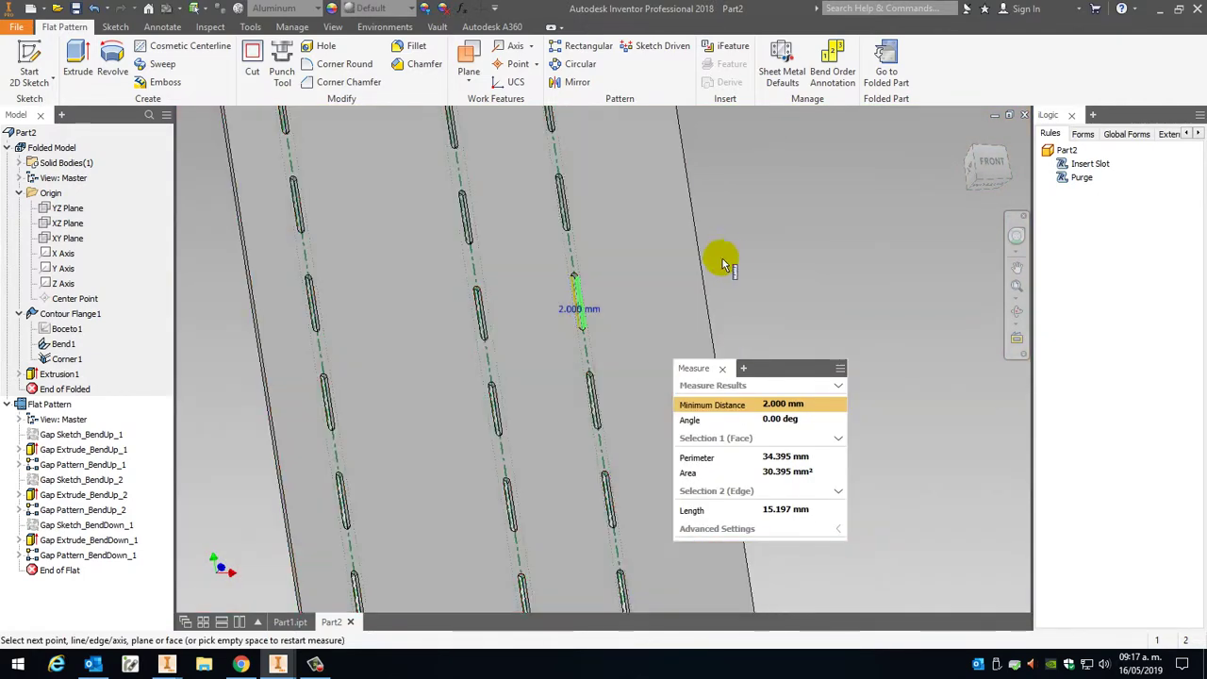
key(Escape)
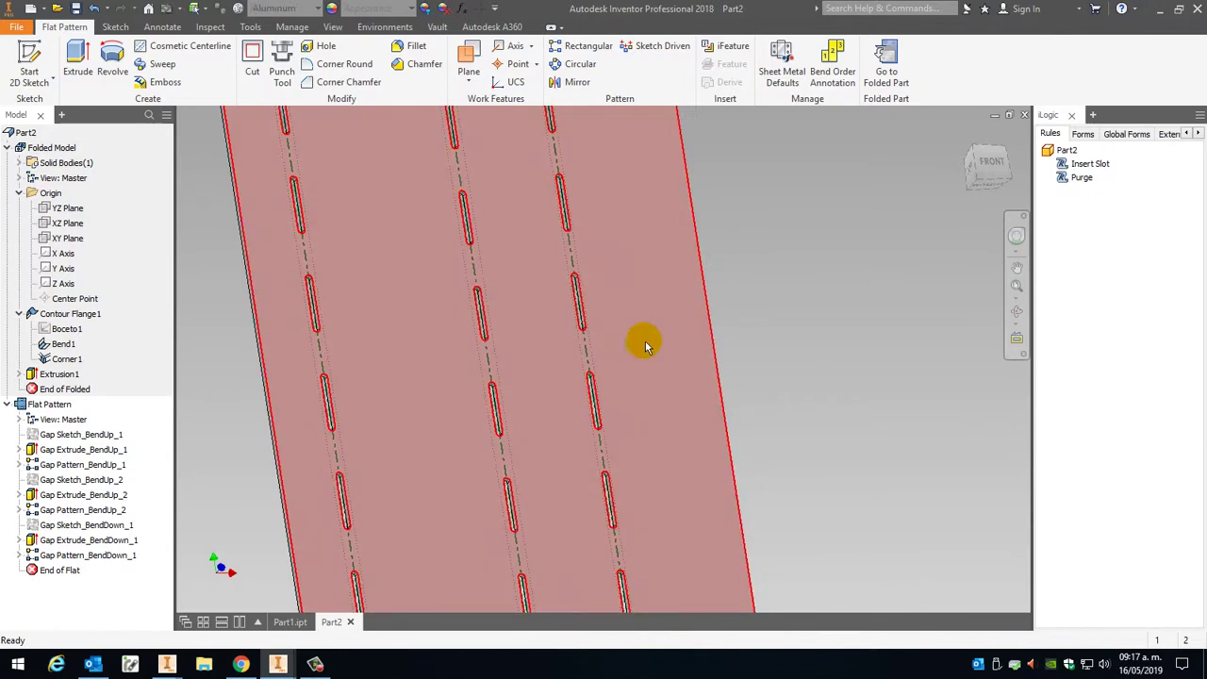
scroll(641, 330, down, 4)
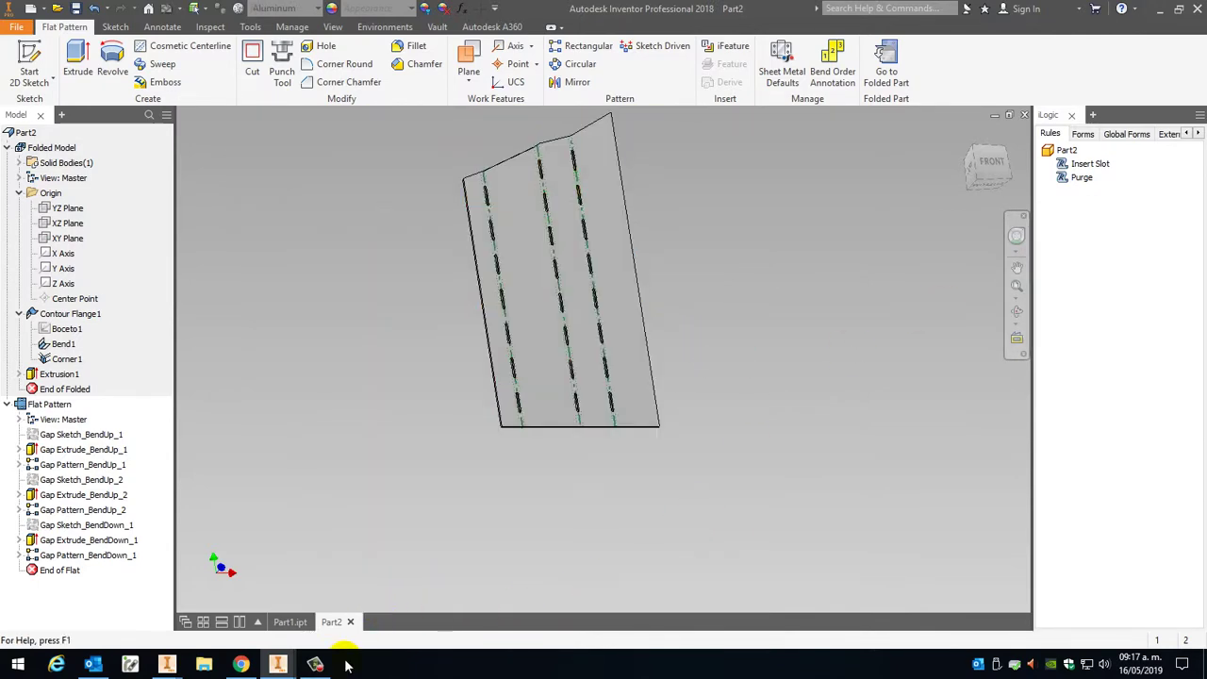